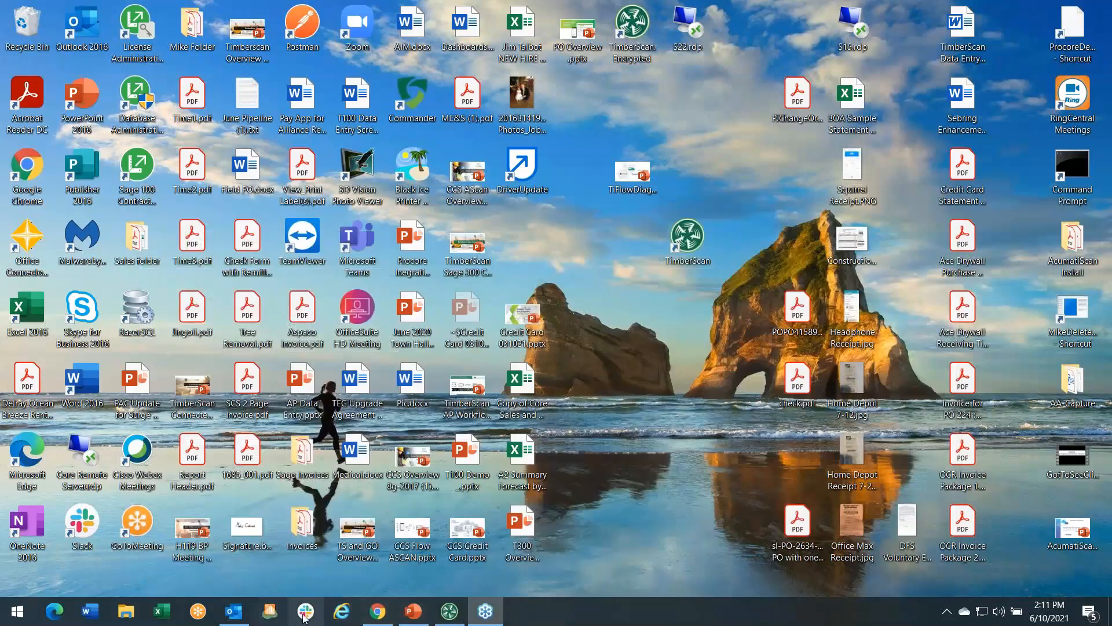
Step: Switch to Chrome and start filling out a new Credit Cards - Job Cost Coding form from My Forms
mouse_move(375, 615)
click(373, 563)
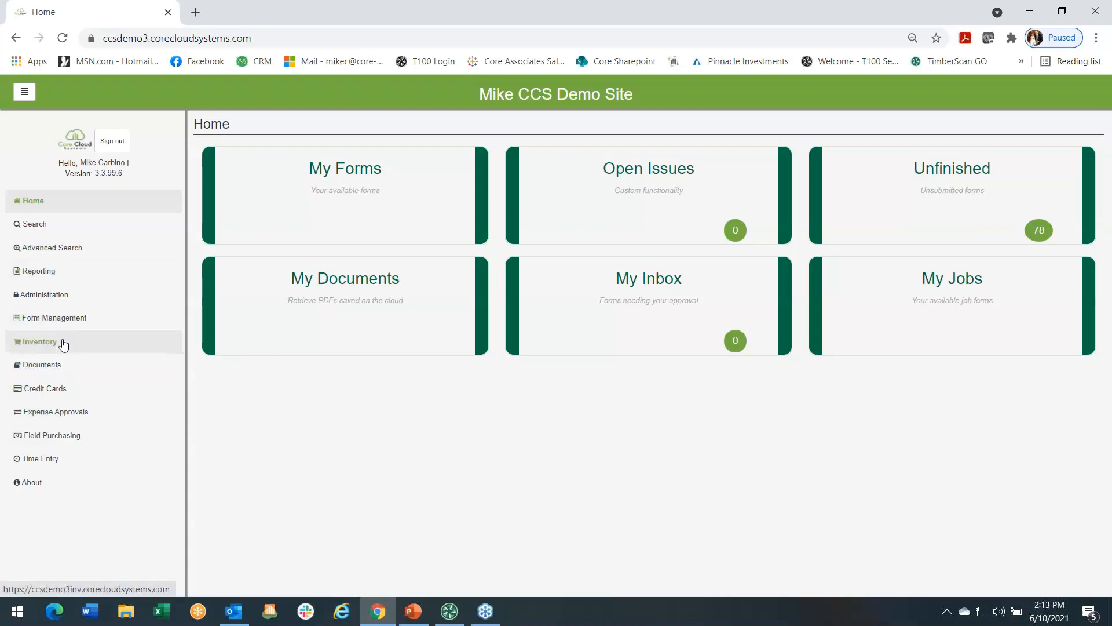
click(346, 199)
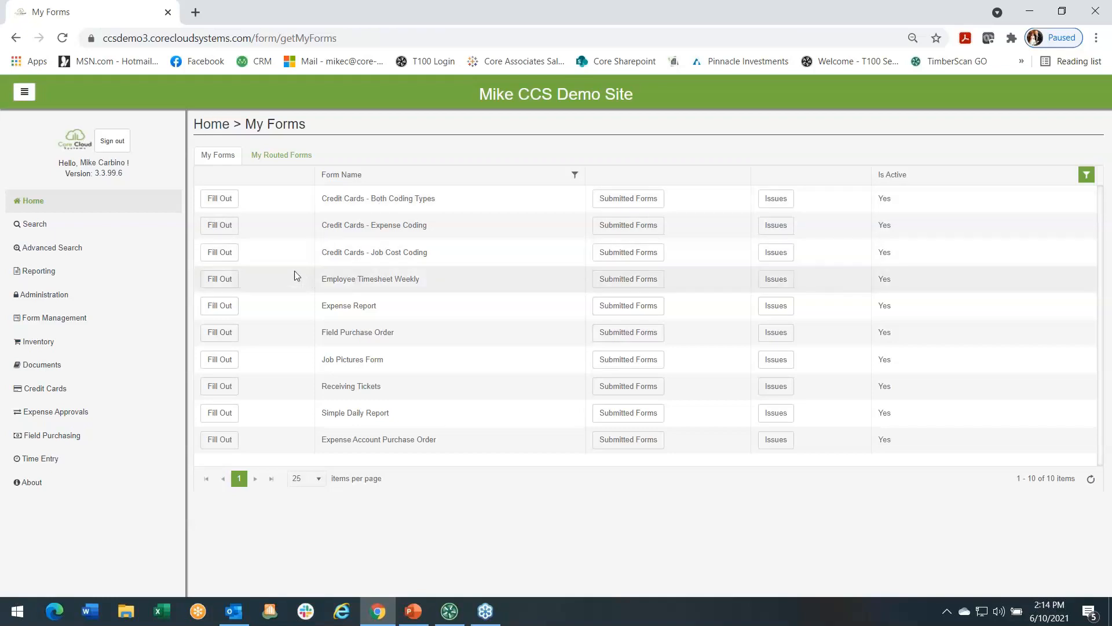
click(221, 254)
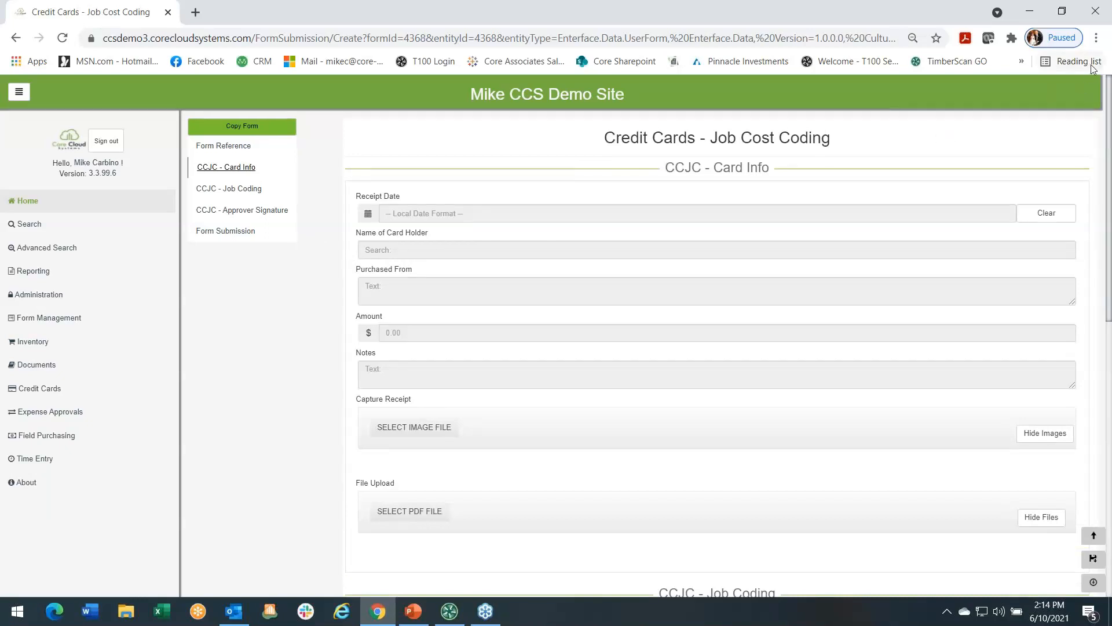
Step: Open Chrome's developer tools to display the form in the iPhone X mobile layout
click(1096, 38)
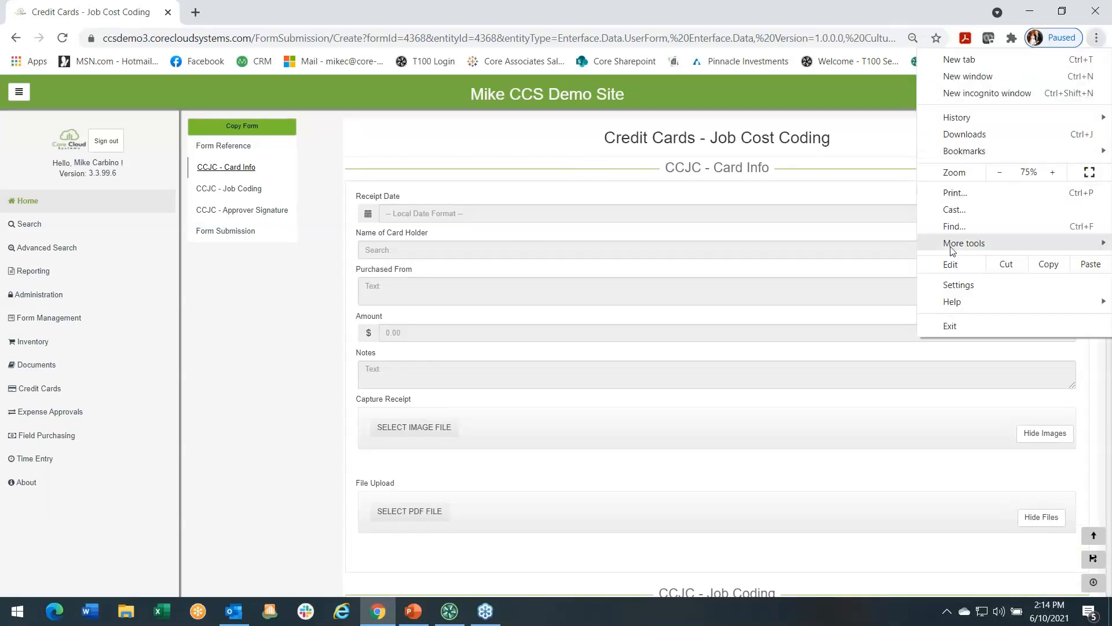
mouse_move(952, 246)
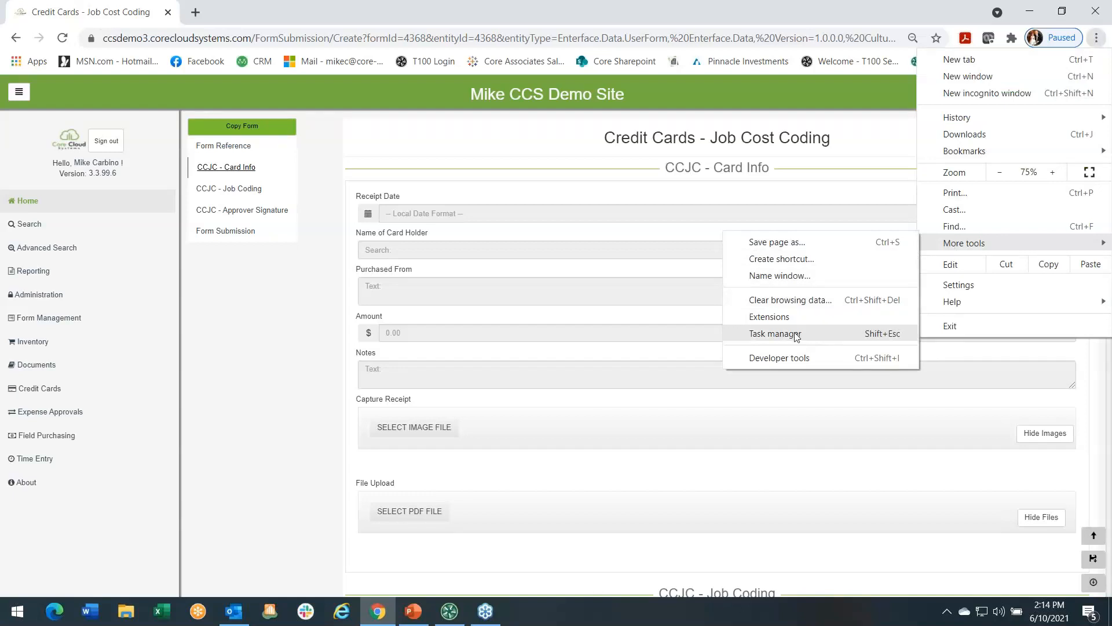
click(790, 357)
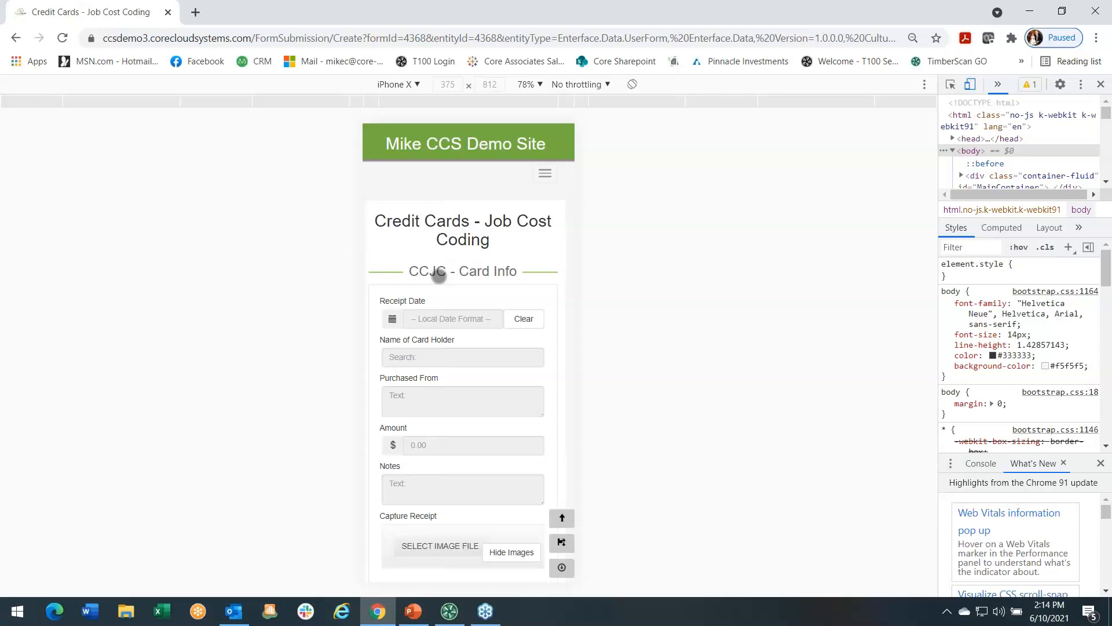
Step: Set the receipt date to 06/10/2021 and choose the Test_xls26 entry as the card holder
click(436, 325)
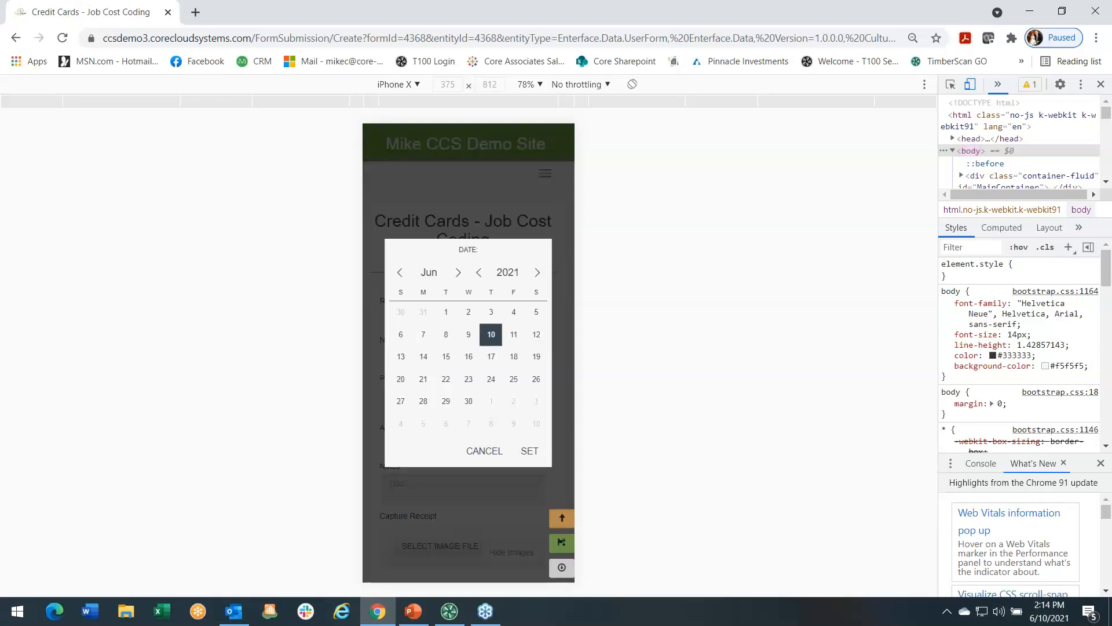
click(528, 449)
click(452, 356)
click(400, 357)
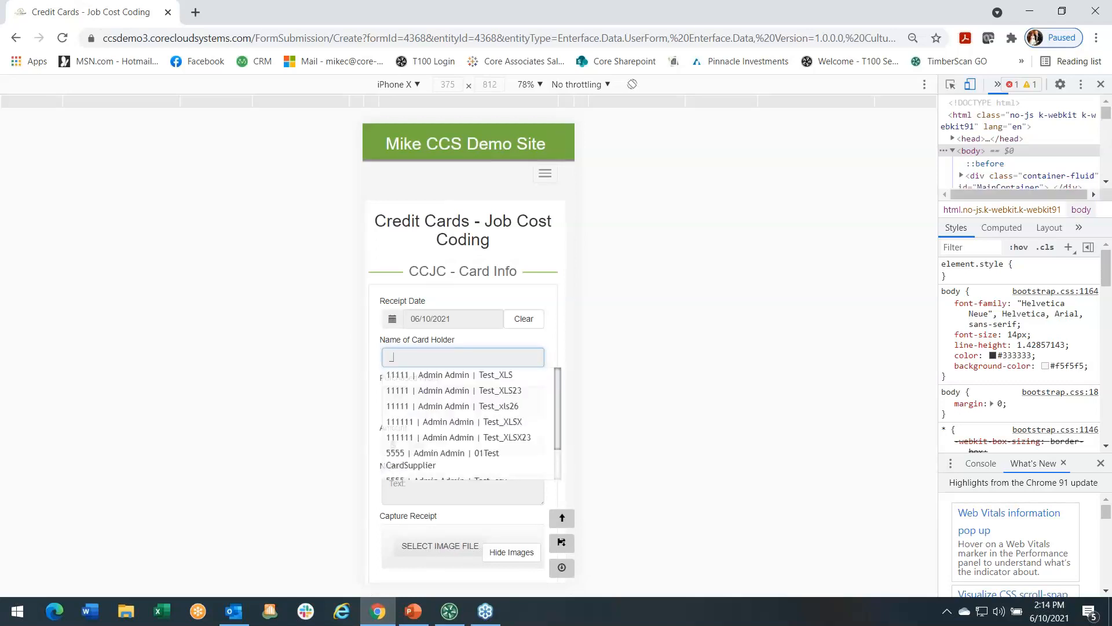
click(431, 408)
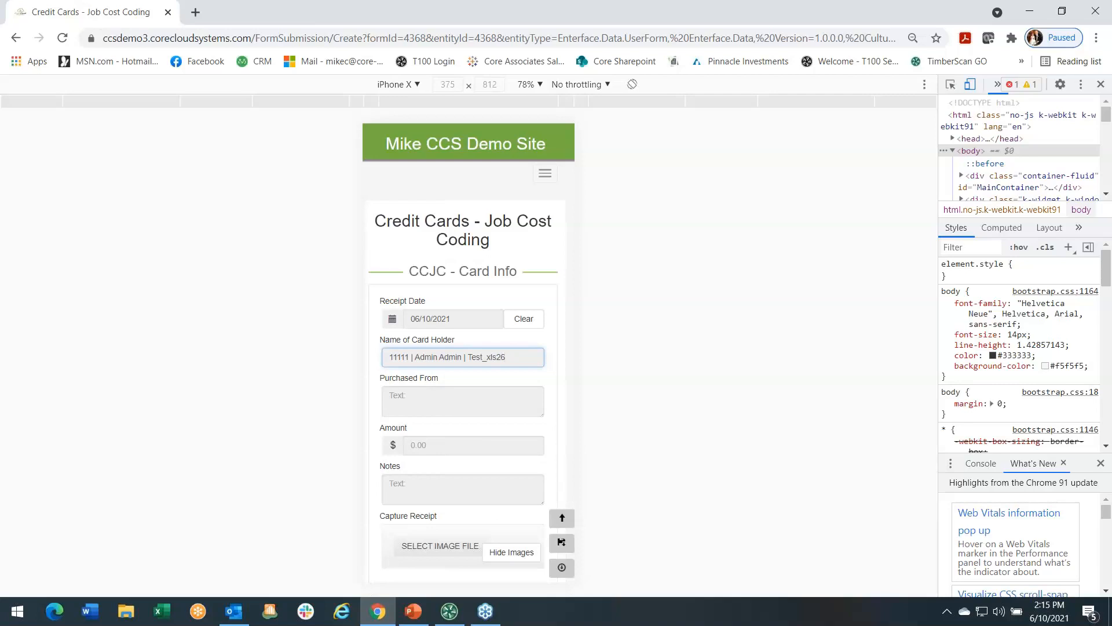
Step: Enter Home Depot as the place of purchase and set the amount to 355.10
click(389, 395)
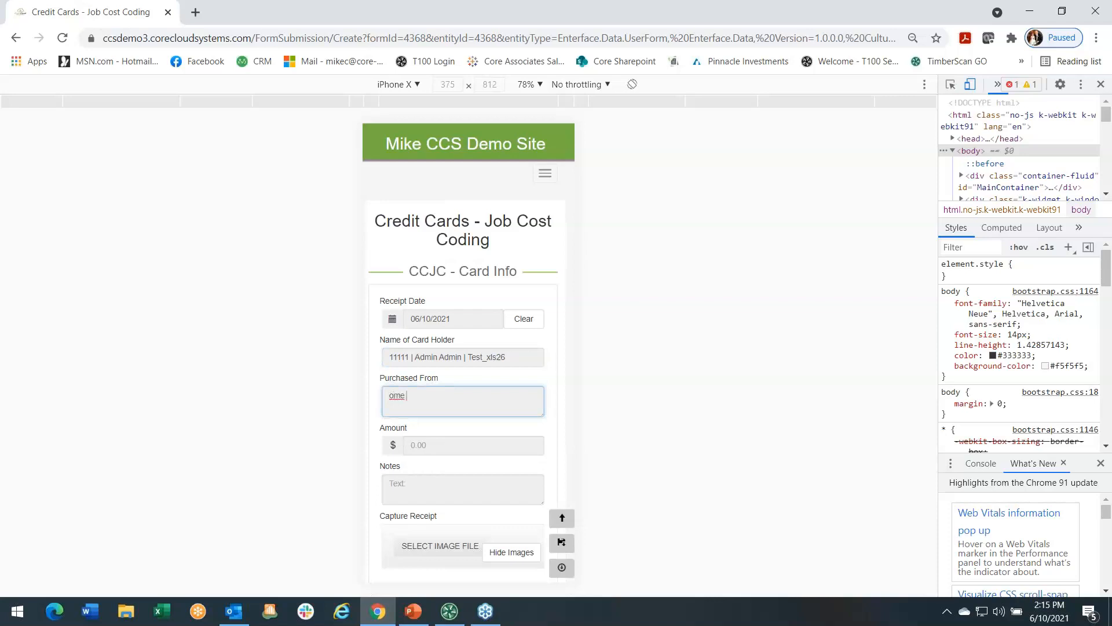
text(Home Depot)
click(440, 445)
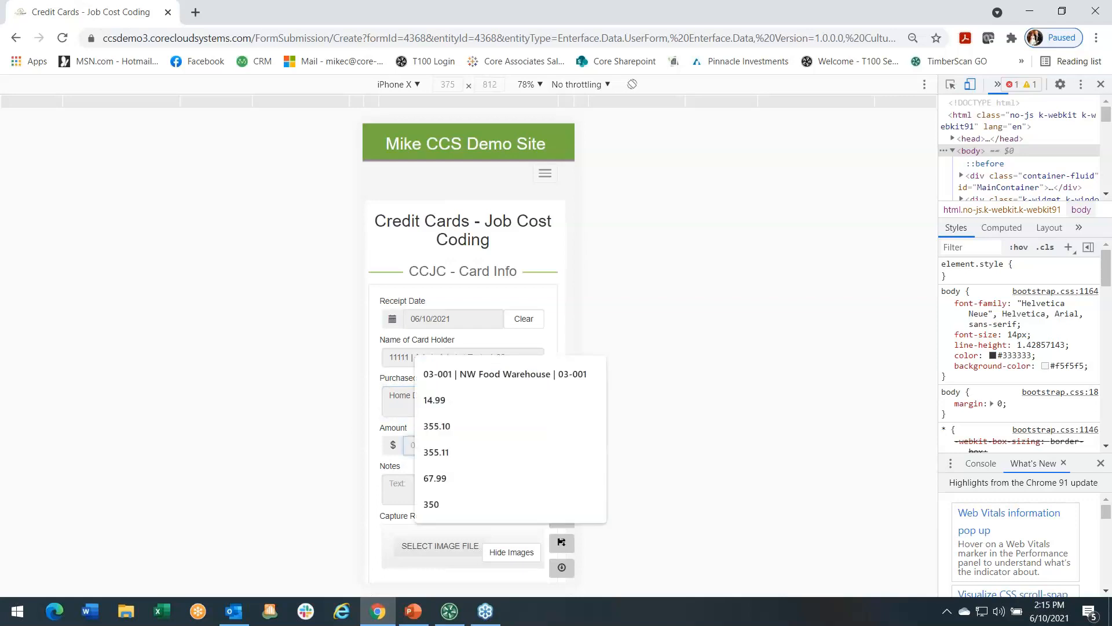
click(449, 426)
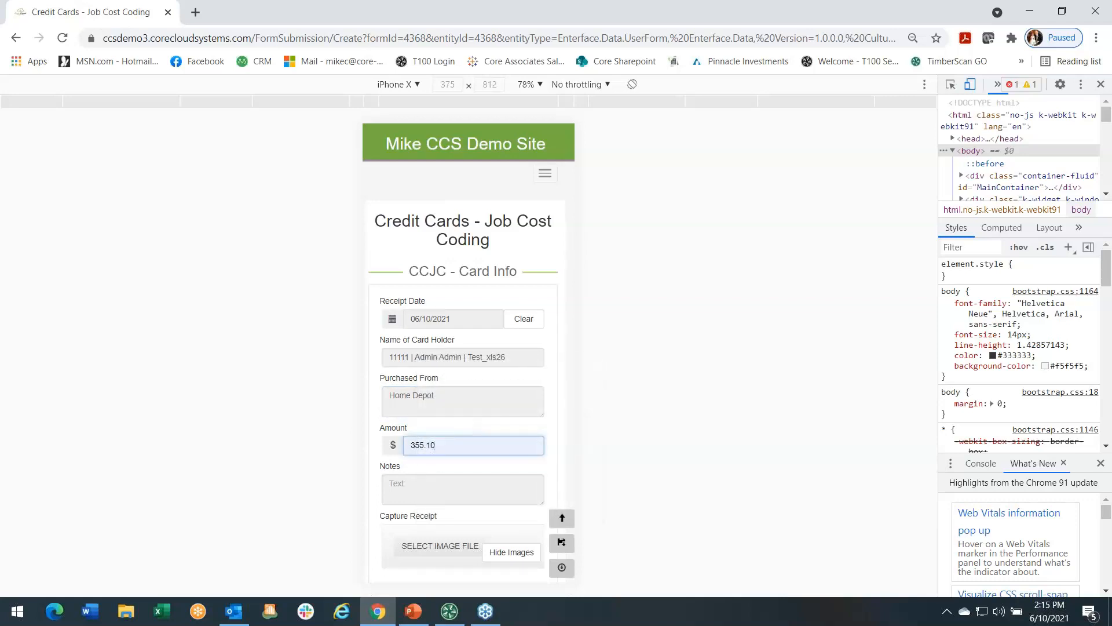
scroll(463, 348, down, 2)
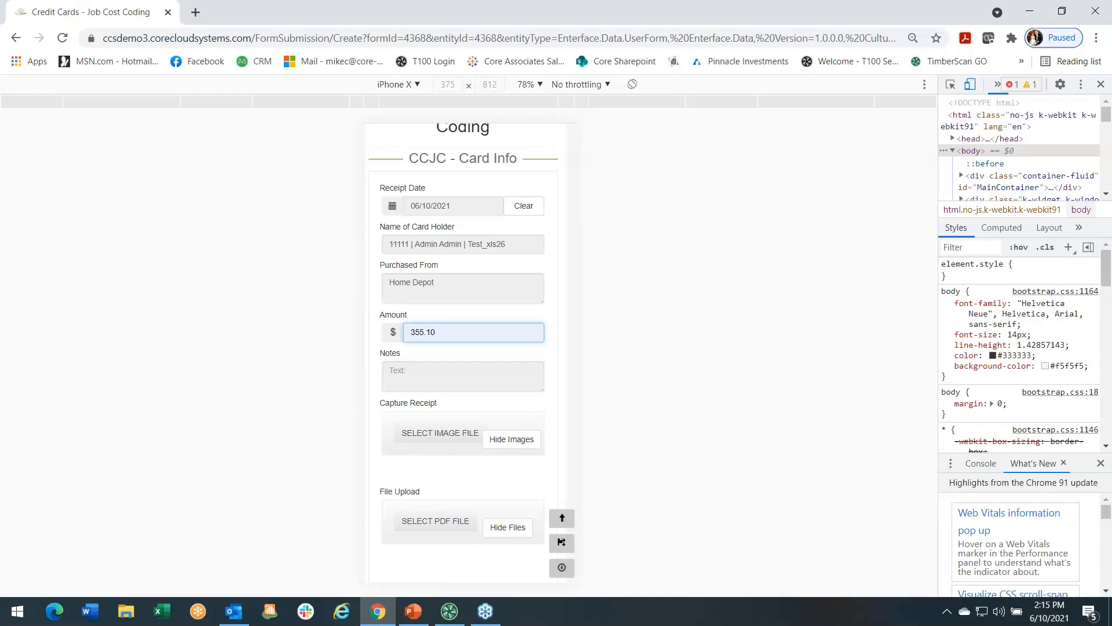
click(435, 521)
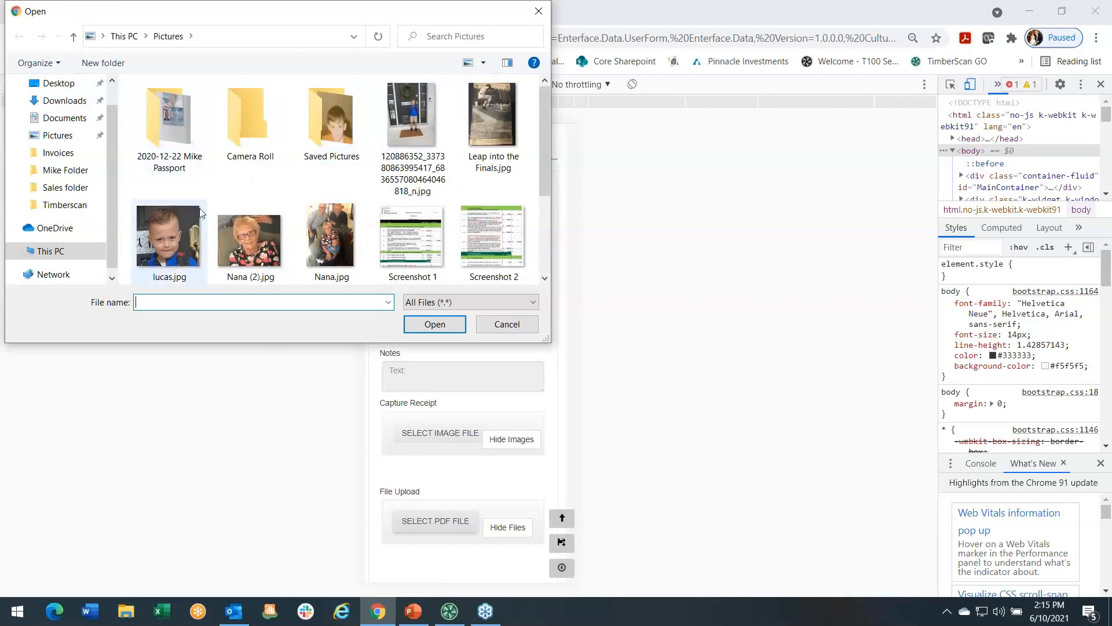
click(498, 324)
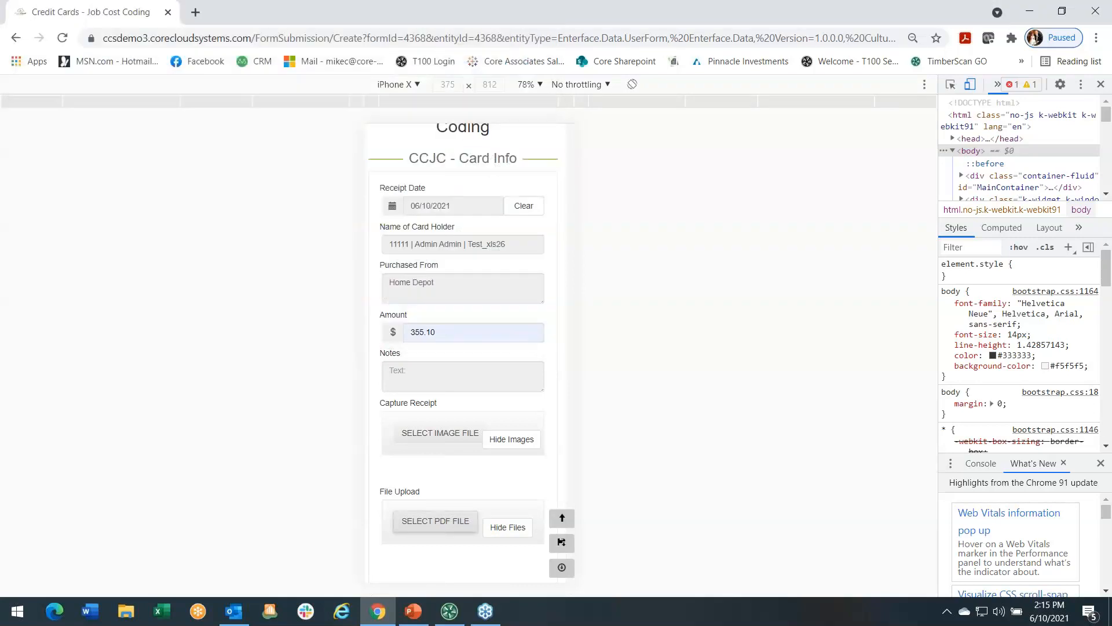
Step: Code the purchase to job 03-001 NW Food Warehouse with cost code 2-220, M, Excavate _ Backfill
scroll(467, 468, down, 3)
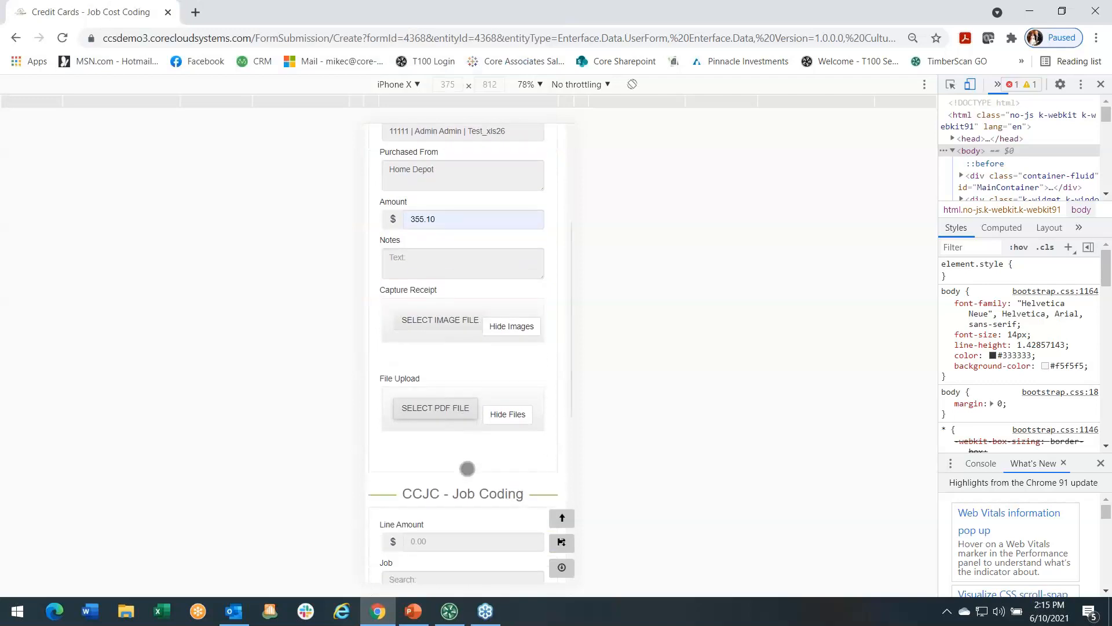
scroll(467, 468, down, 2)
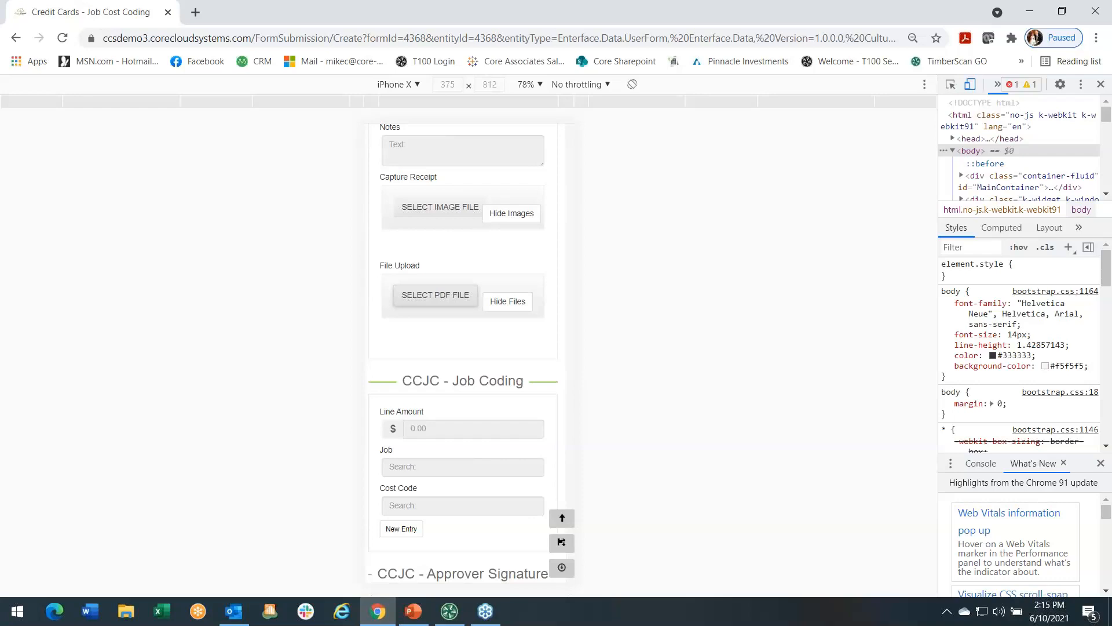
scroll(462, 342, down, 1)
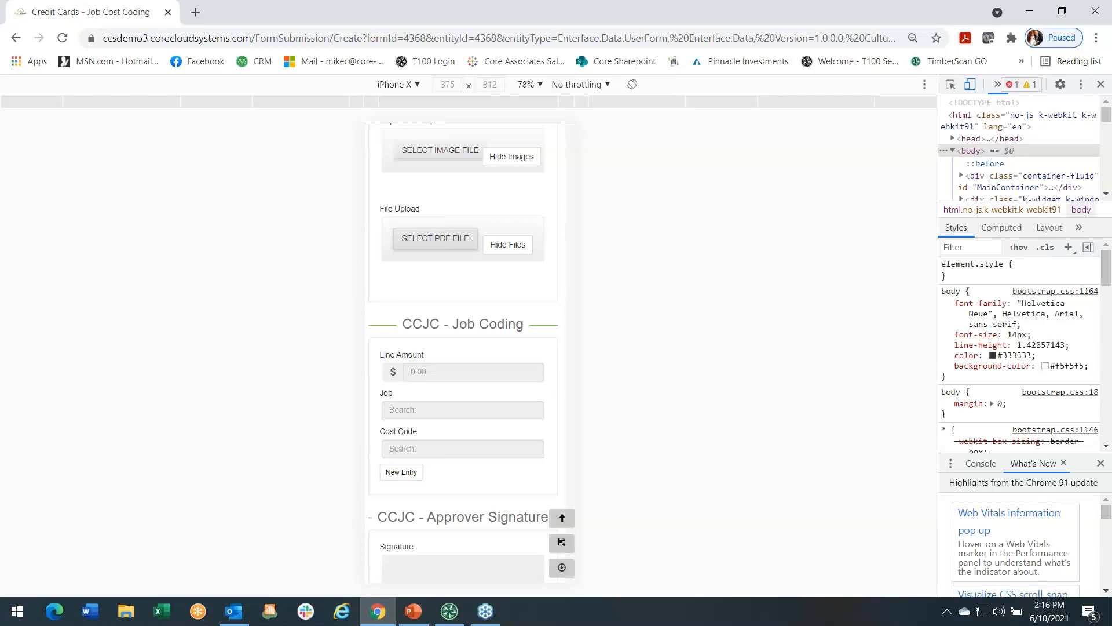
click(462, 409)
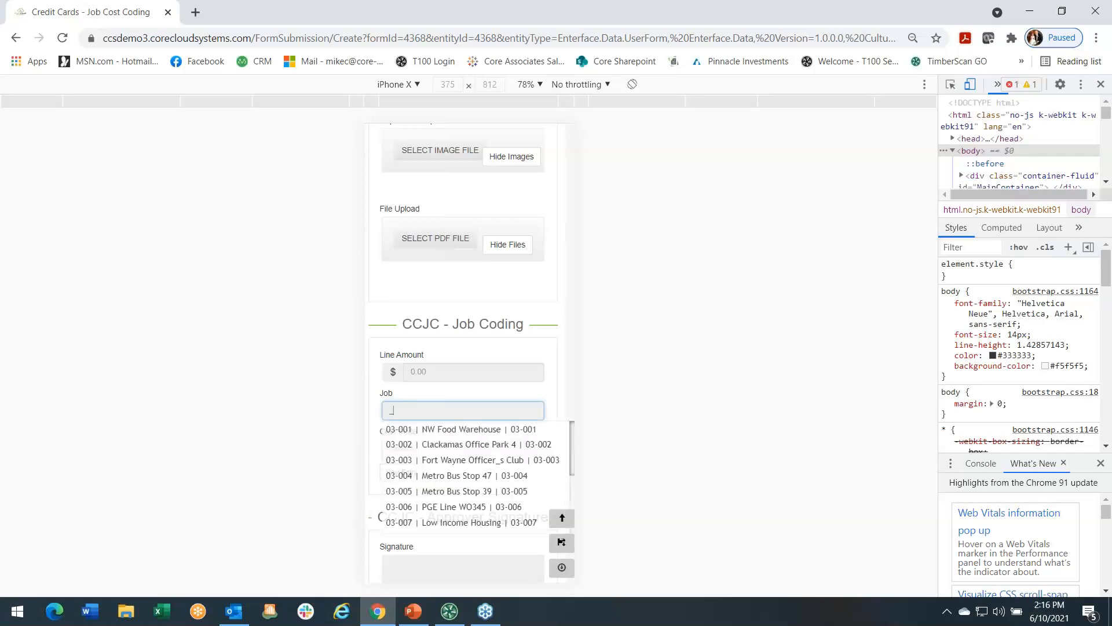
key(Return)
click(403, 443)
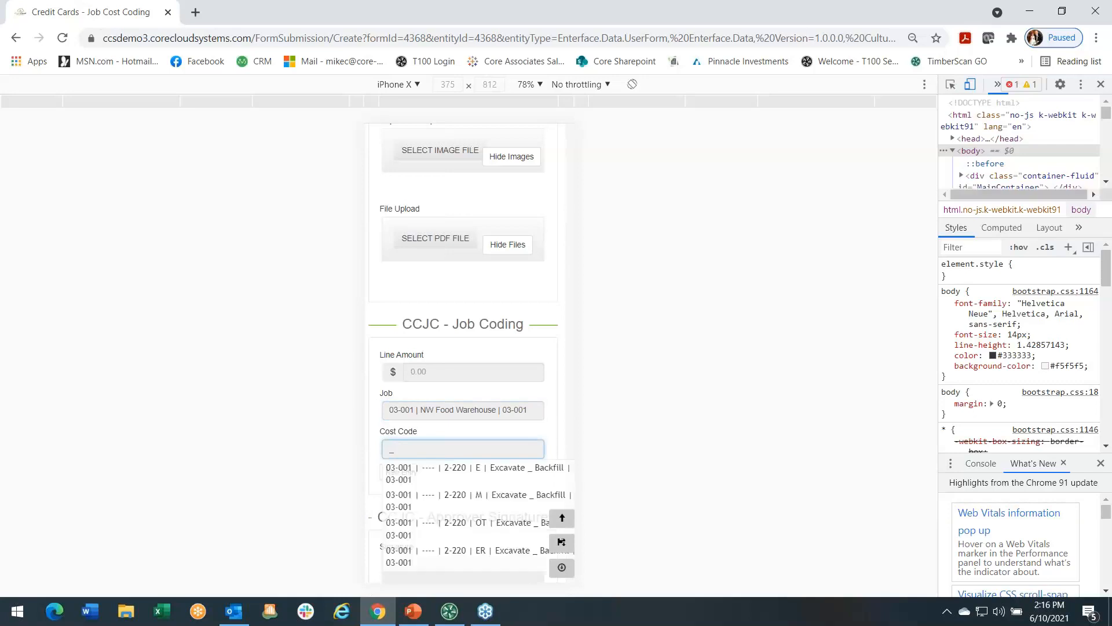
key(Down)
key(Down)
key(Return)
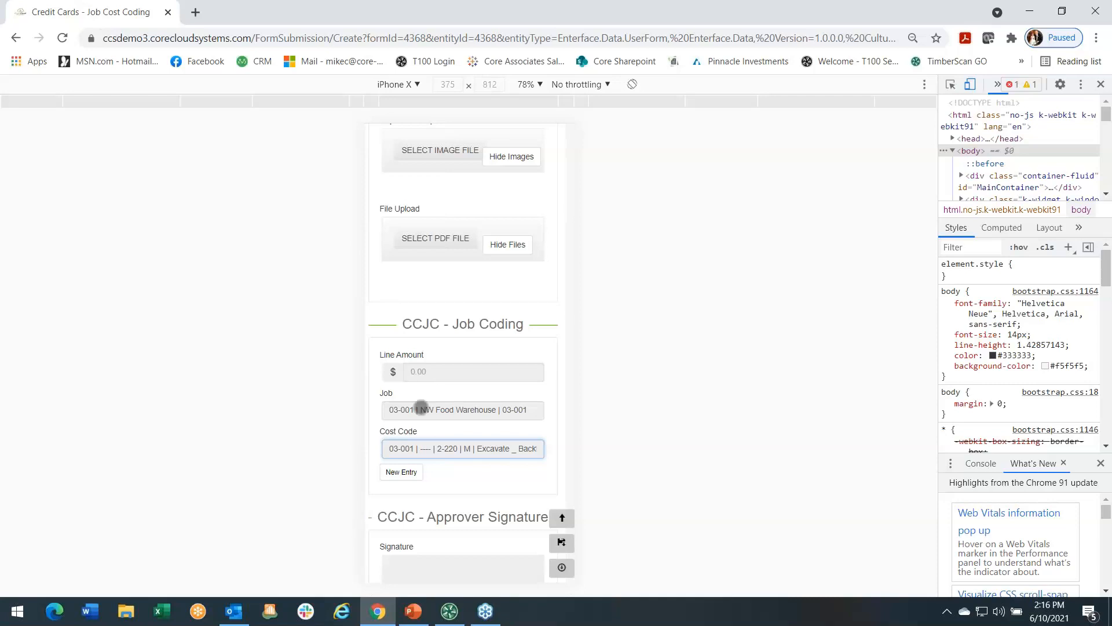
Step: Draw a freehand signature in the Approver Signature section and close the developer tools to restore the desktop layout
scroll(421, 407, down, 2)
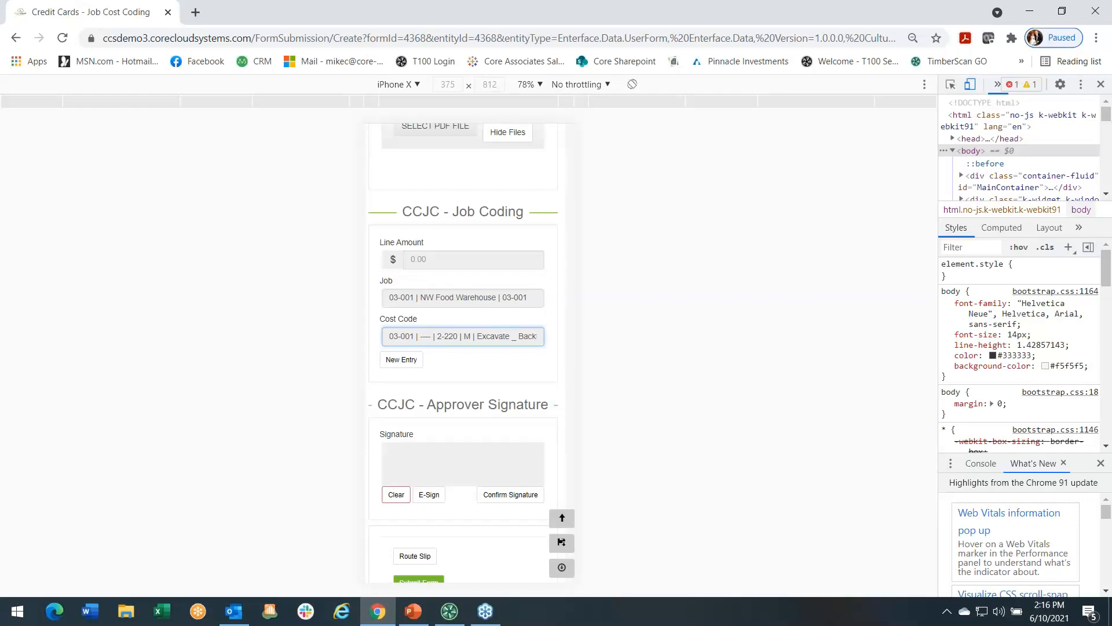
drag(393, 476, 484, 468)
scroll(417, 491, down, 2)
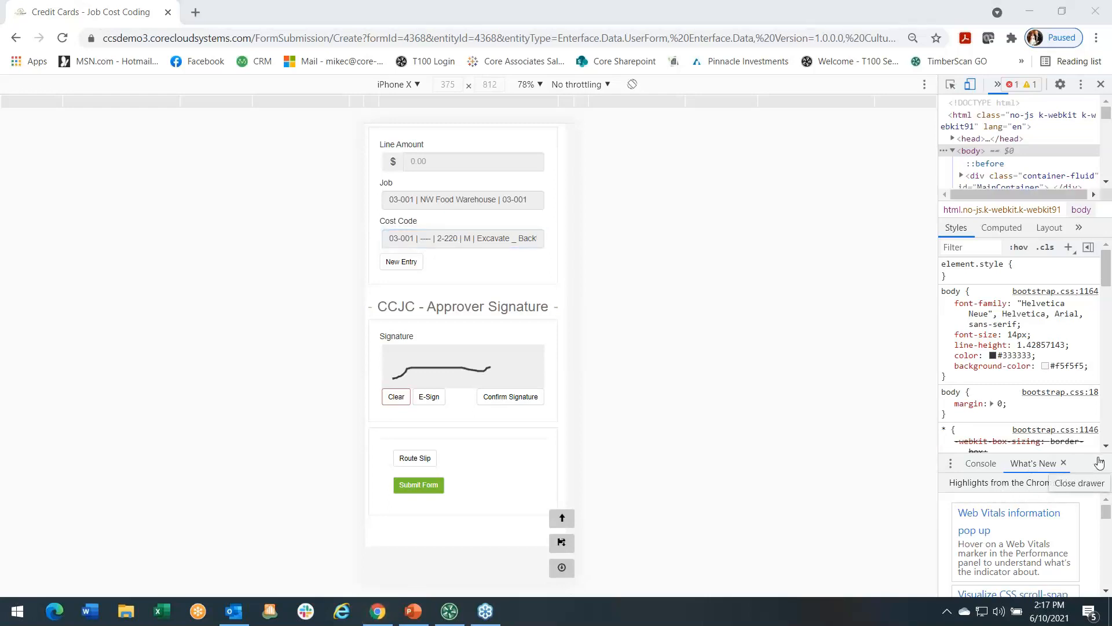
click(1100, 85)
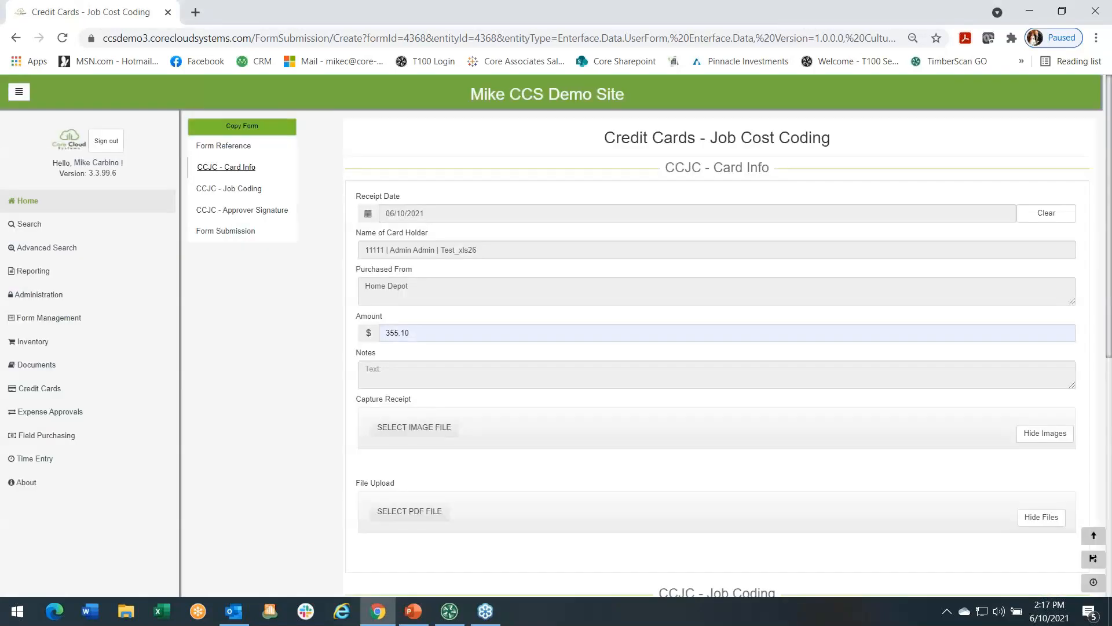
scroll(510, 313, down, 15)
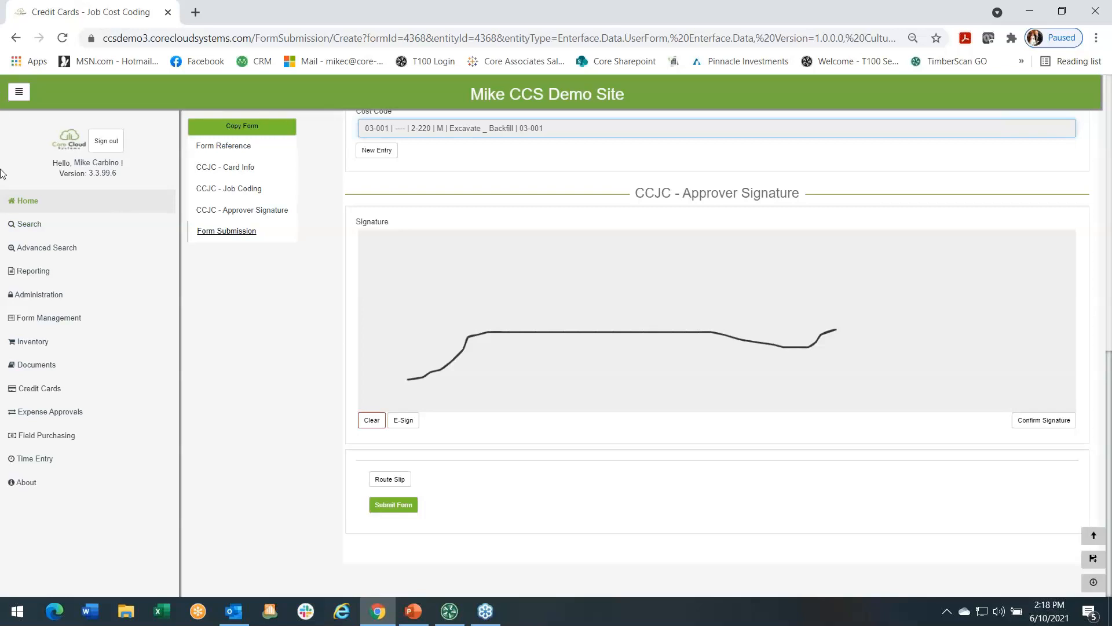
Step: Leave the form, examine the second Credit Cards - Job Cost Coding entry in Unfinished forms, and return to the list
click(22, 203)
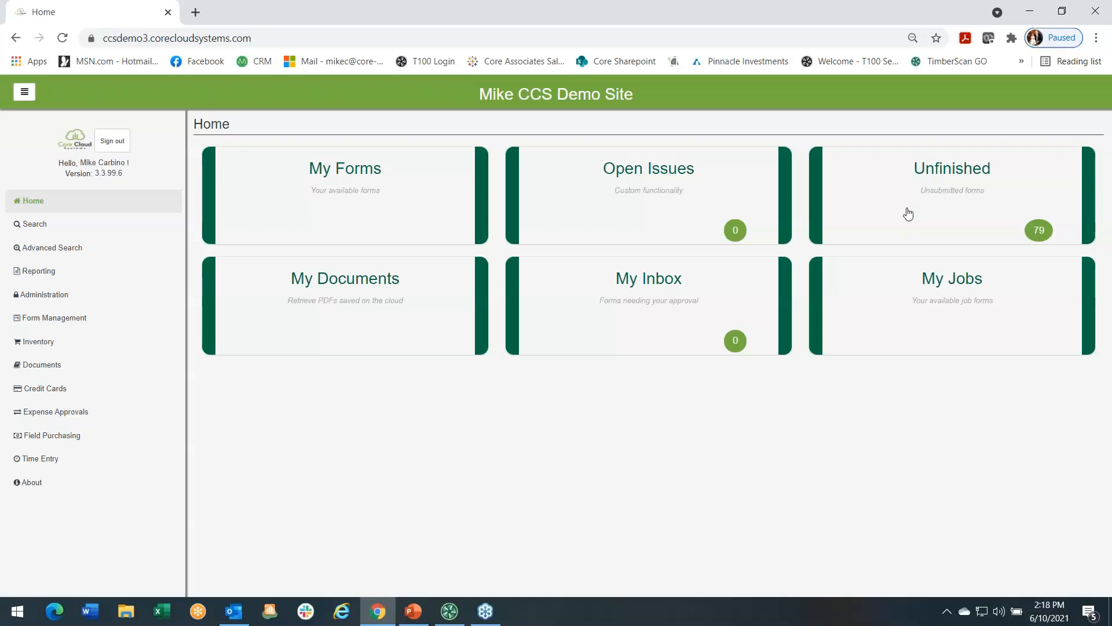
click(954, 204)
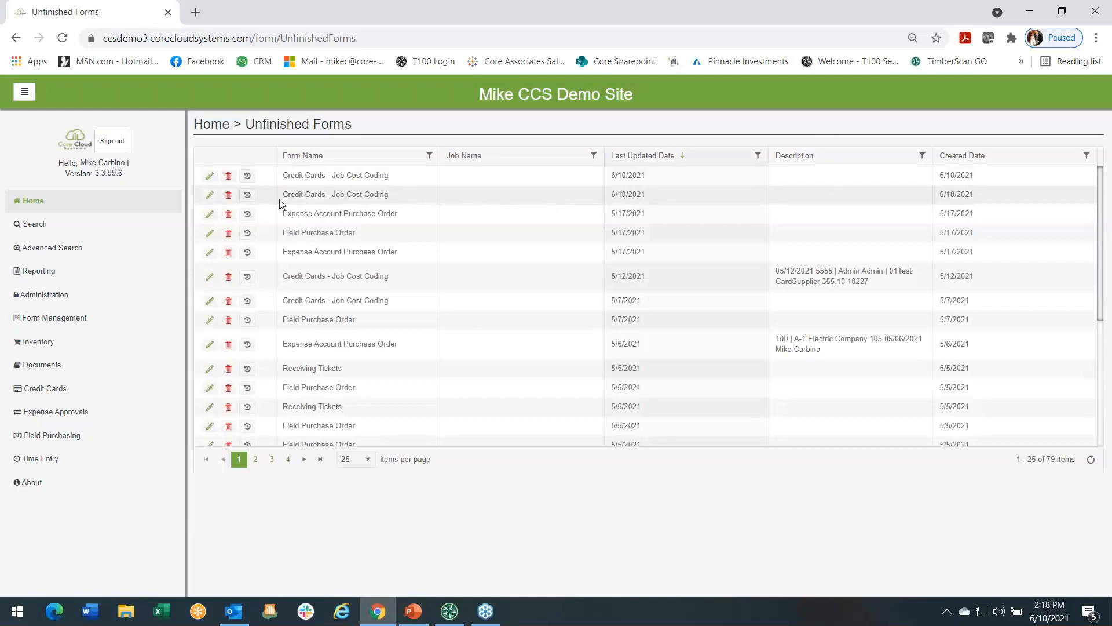
click(210, 198)
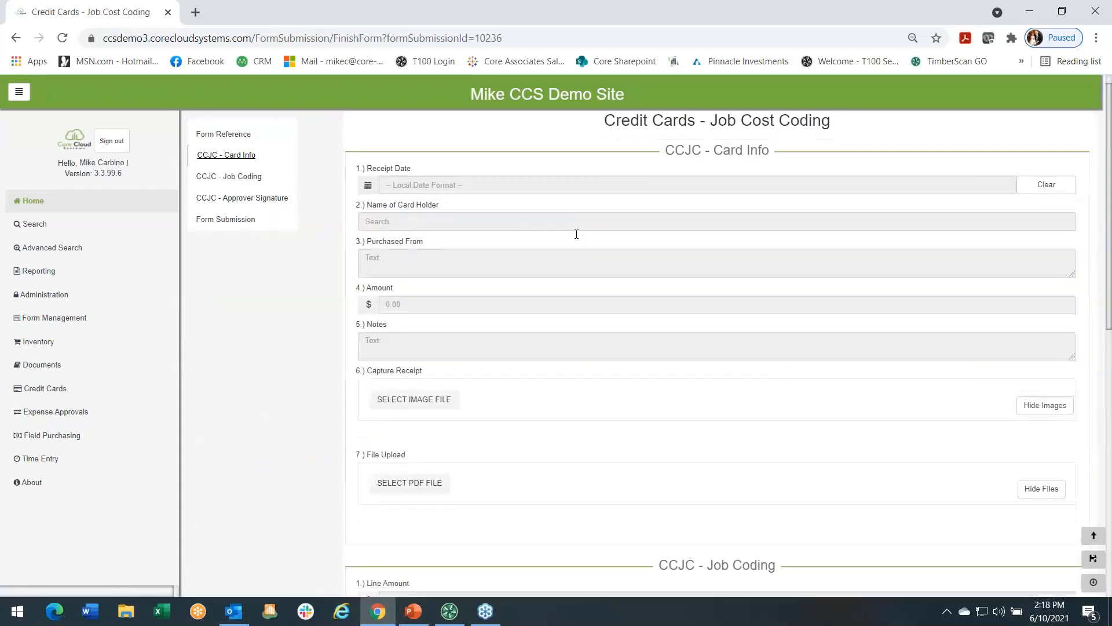
scroll(577, 234, down, 10)
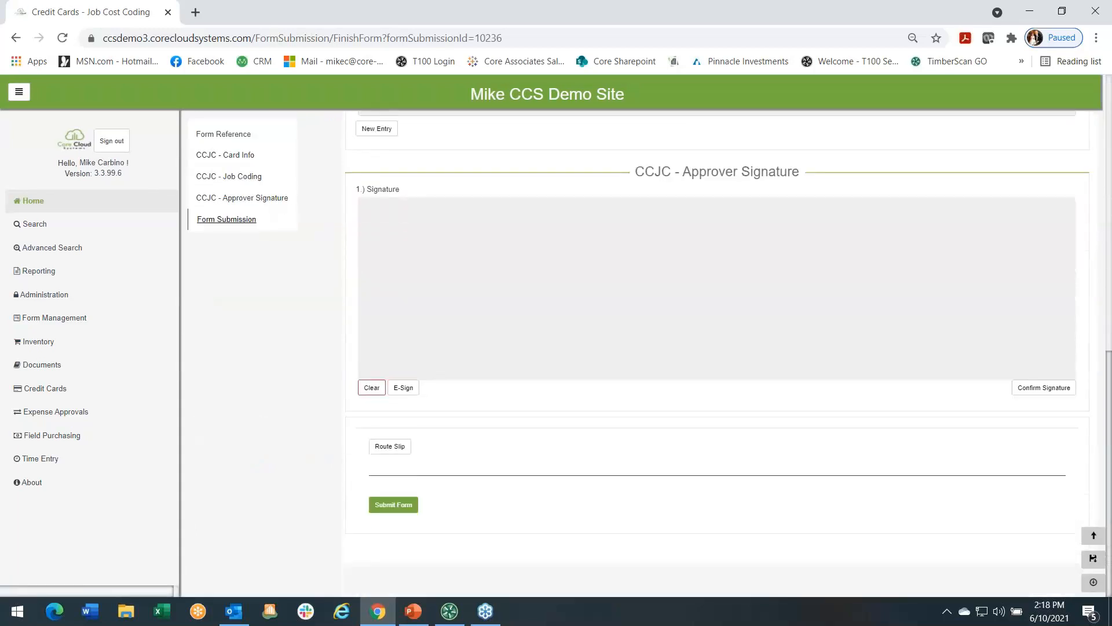
scroll(576, 234, up, 10)
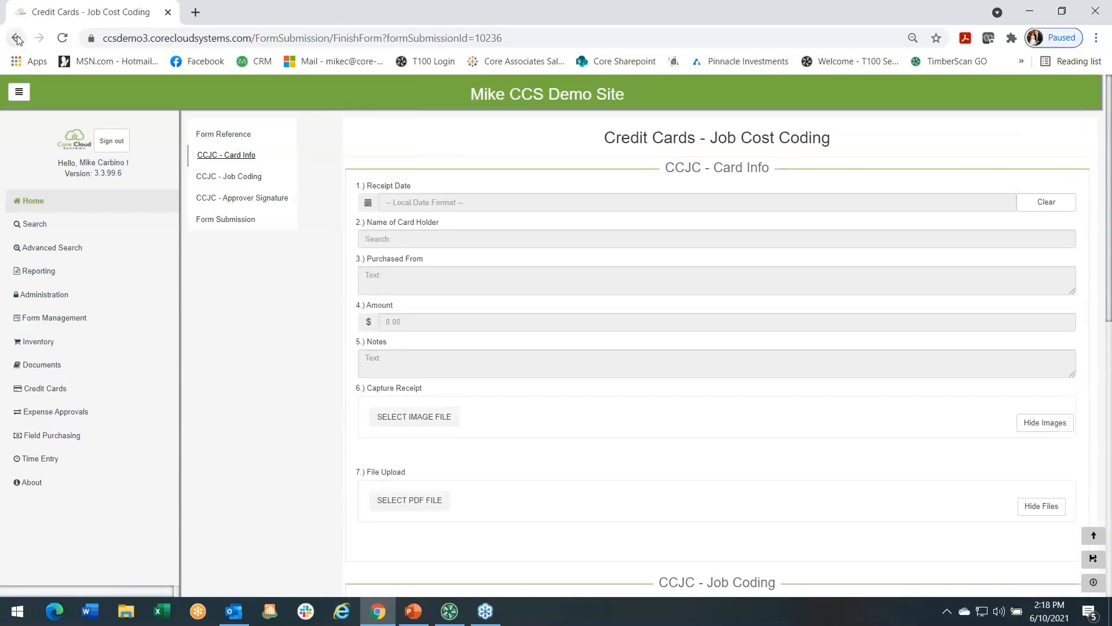
click(16, 38)
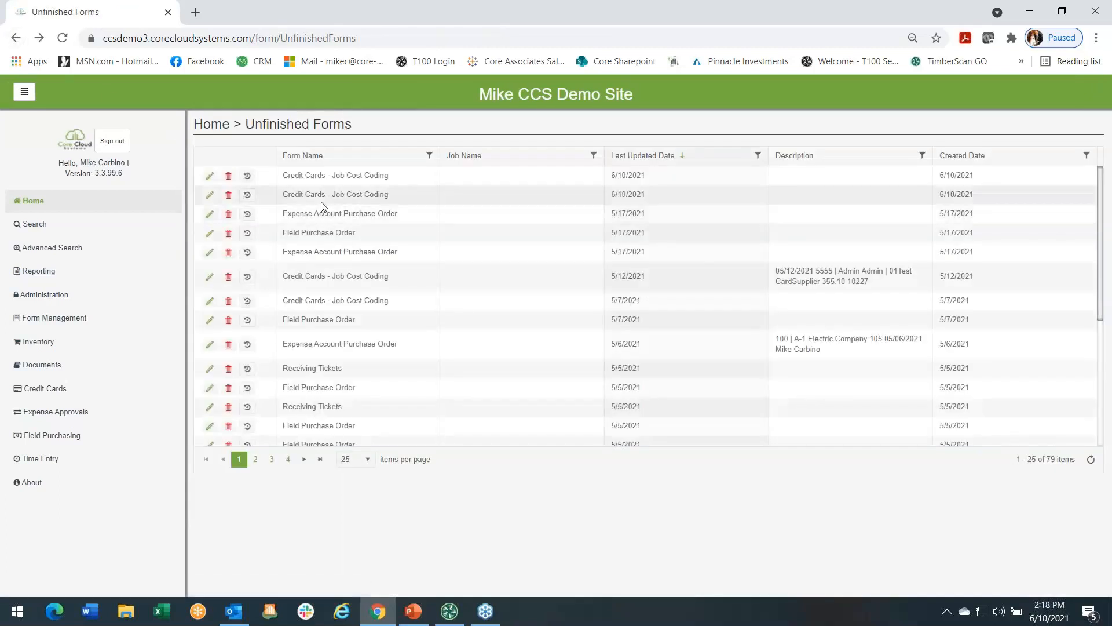
Step: Open the first Credit Cards - Job Cost Coding entry among the unfinished forms and examine its fields and signature section
click(212, 177)
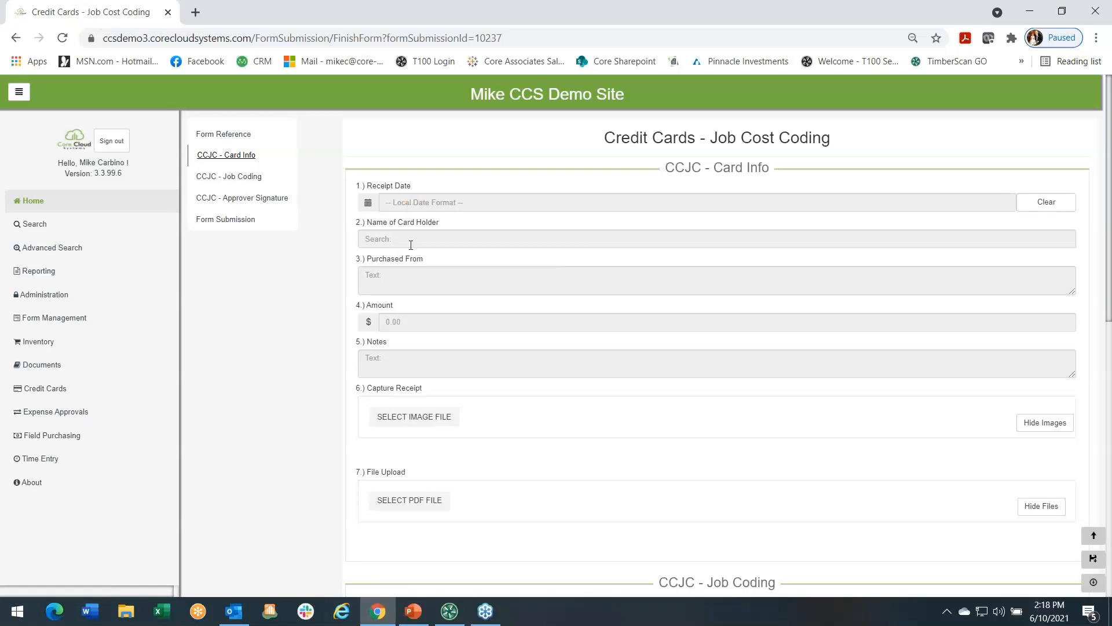
scroll(495, 267, down, 8)
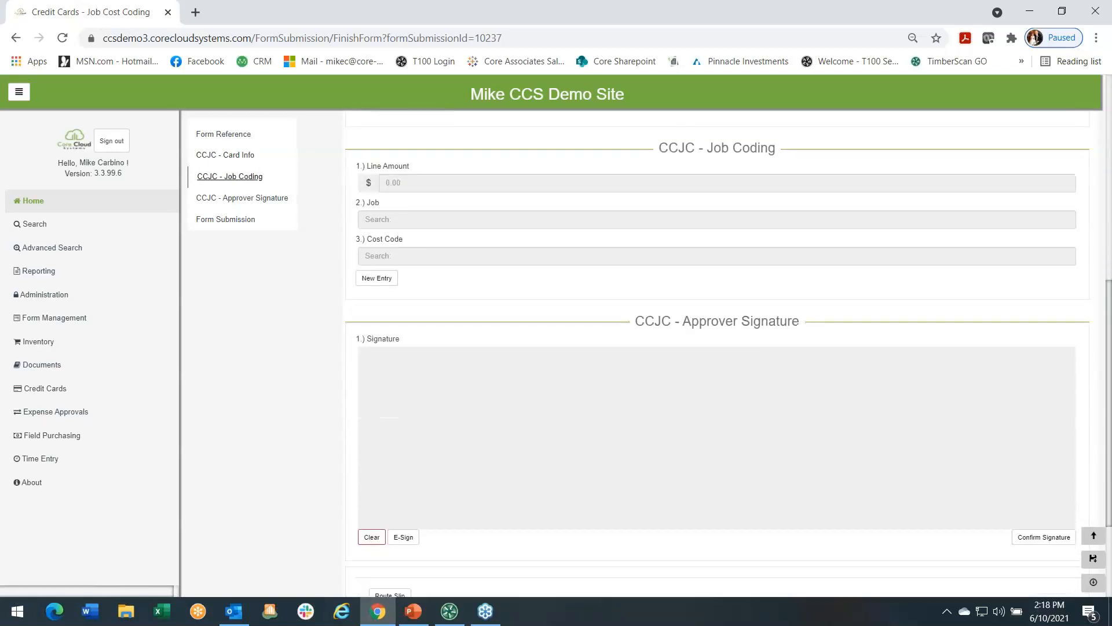
scroll(495, 266, down, 3)
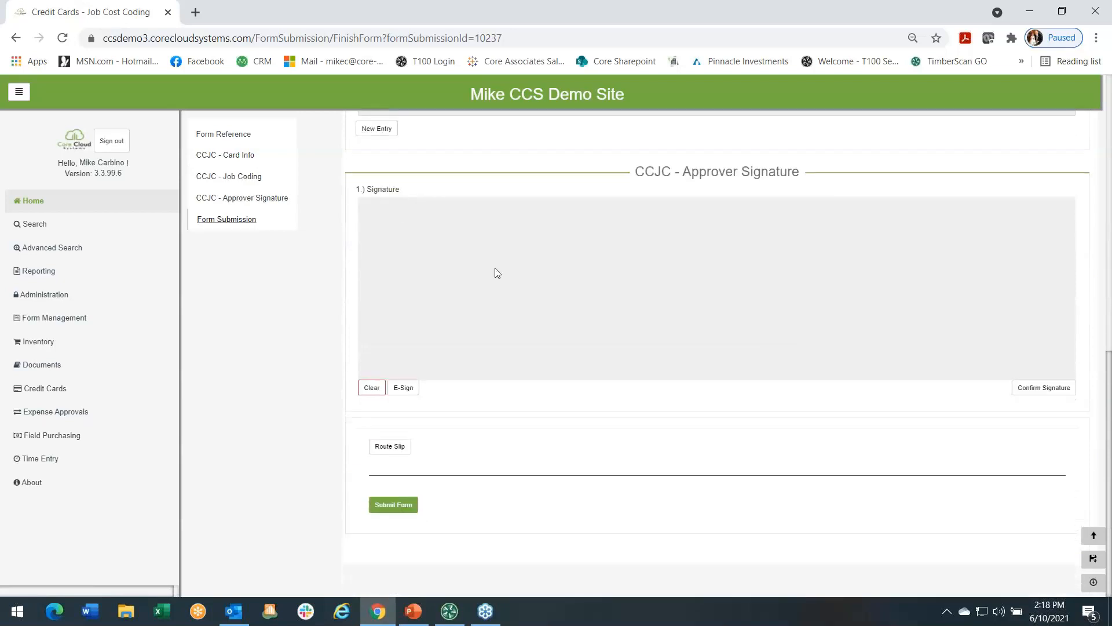
scroll(458, 263, up, 5)
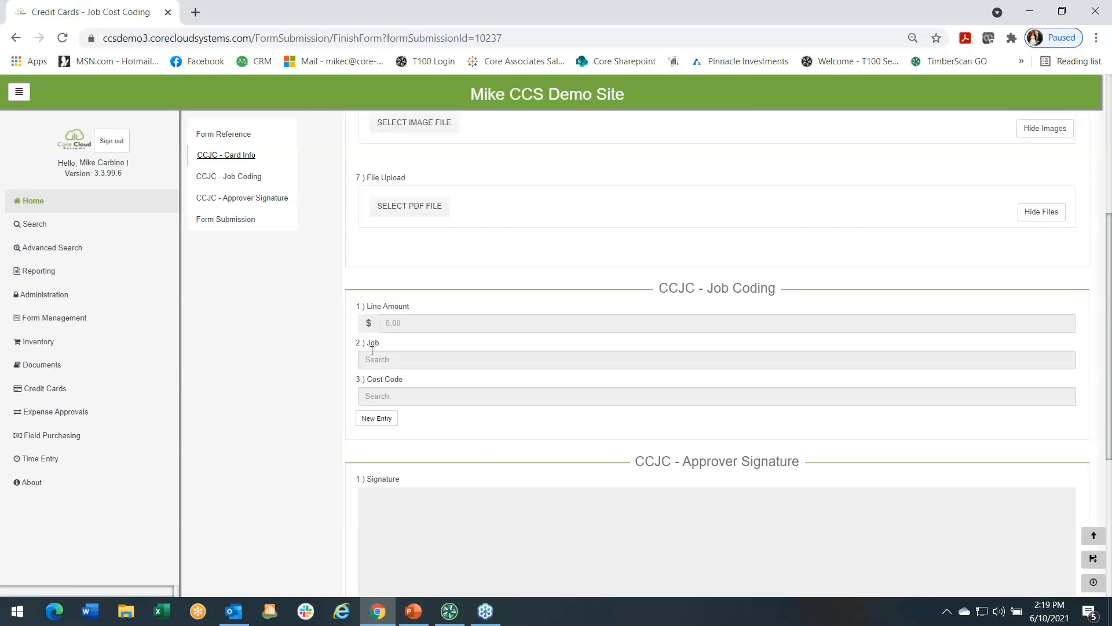
Step: Set the receipt date to 06/10/2021 and choose the card holder entry for supplier Test_XLSX23
scroll(695, 229, up, 5)
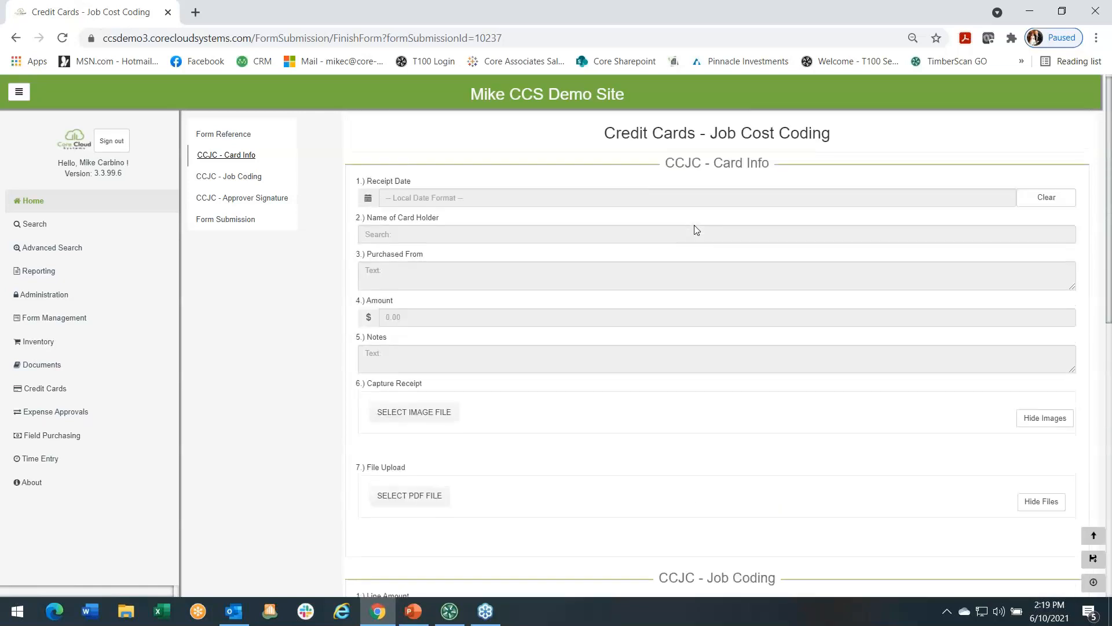
click(386, 203)
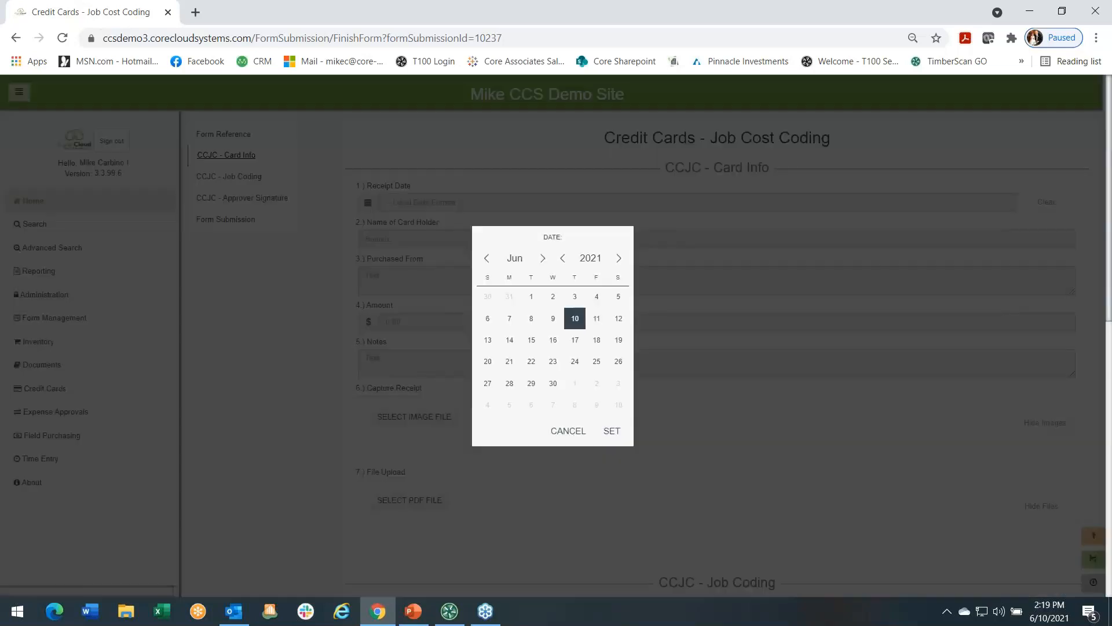
click(612, 429)
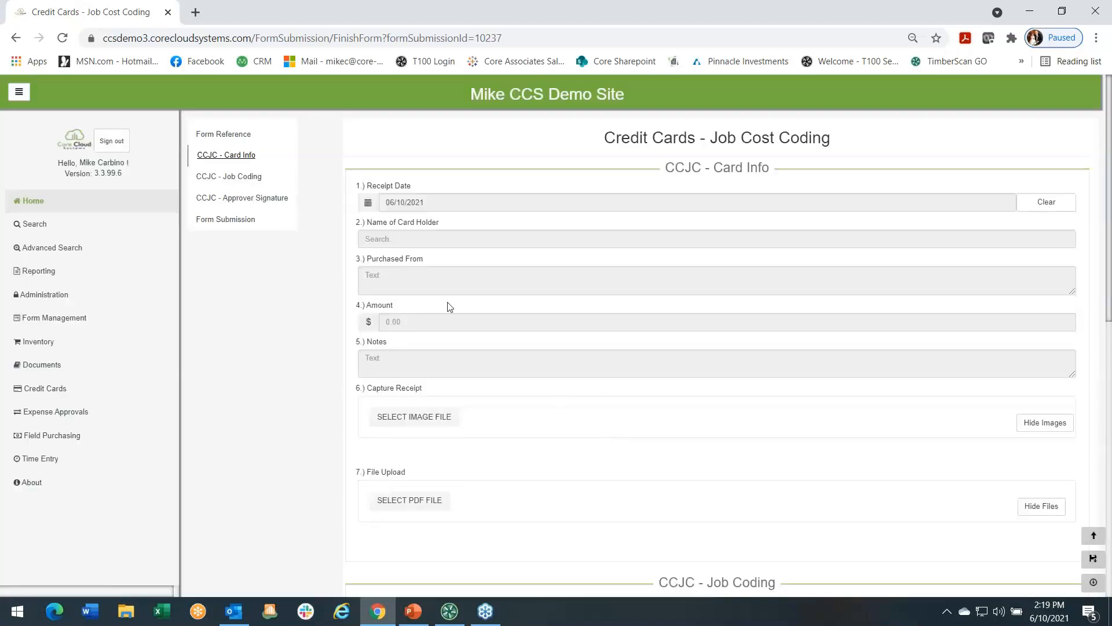
click(379, 241)
text(1)
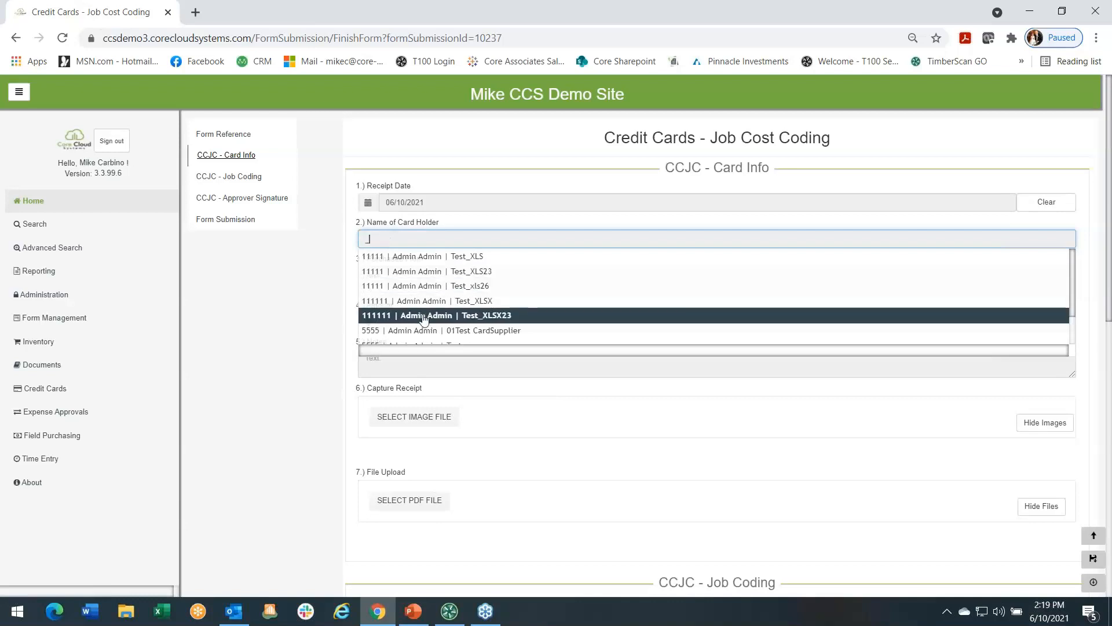
click(423, 318)
Step: Enter Home Depot as the place of purchase and 355.10 as the amount in the Card Info section
click(372, 280)
text(Home )
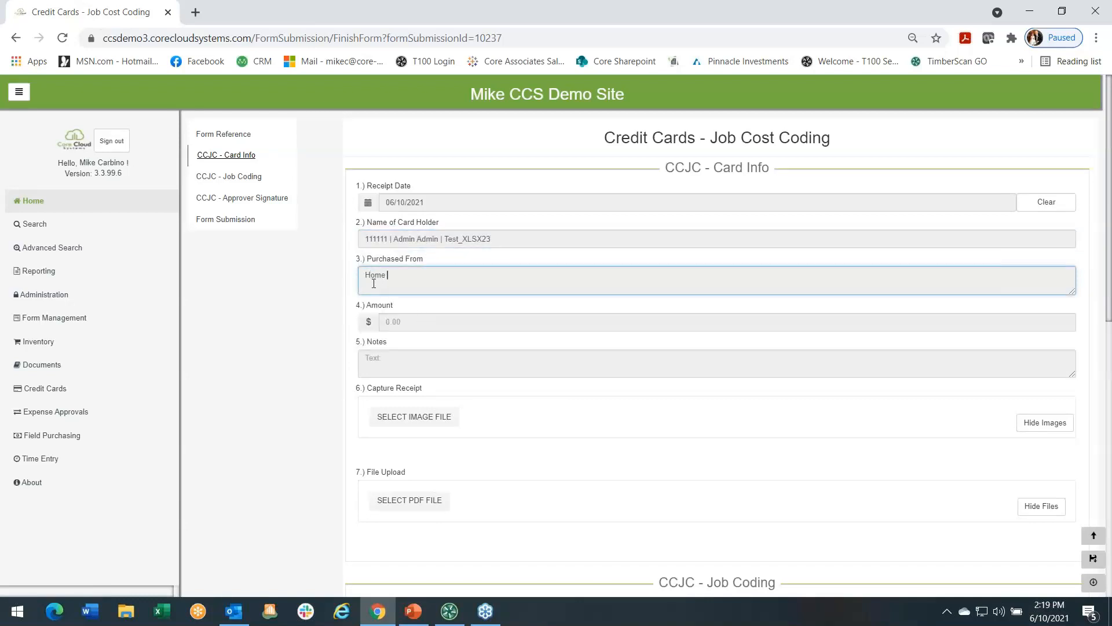
text(Depot)
key(Tab)
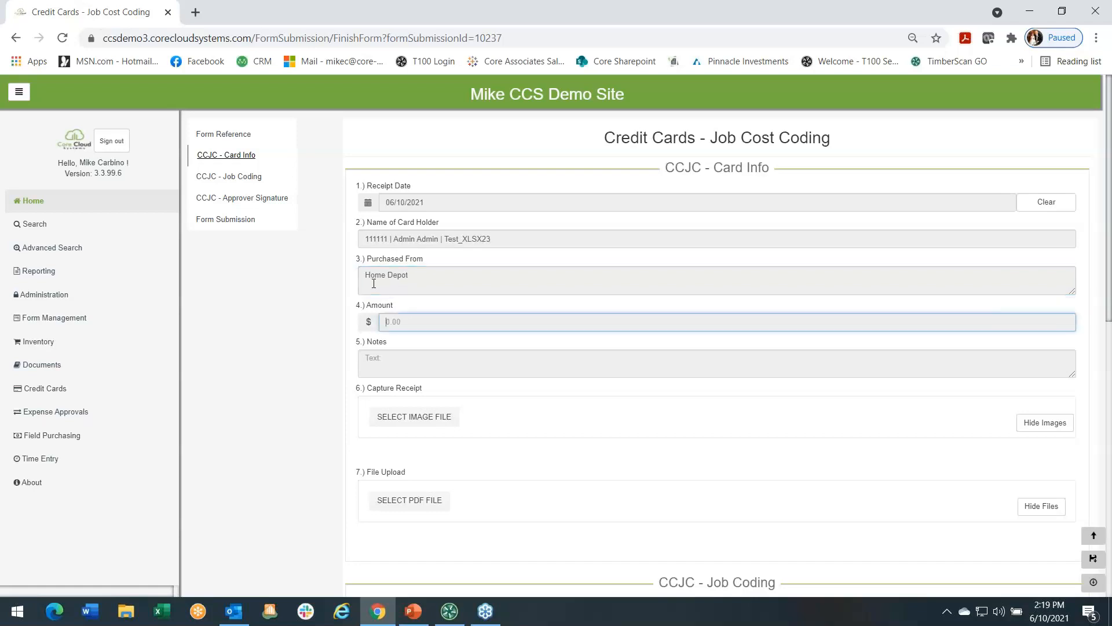
text(3)
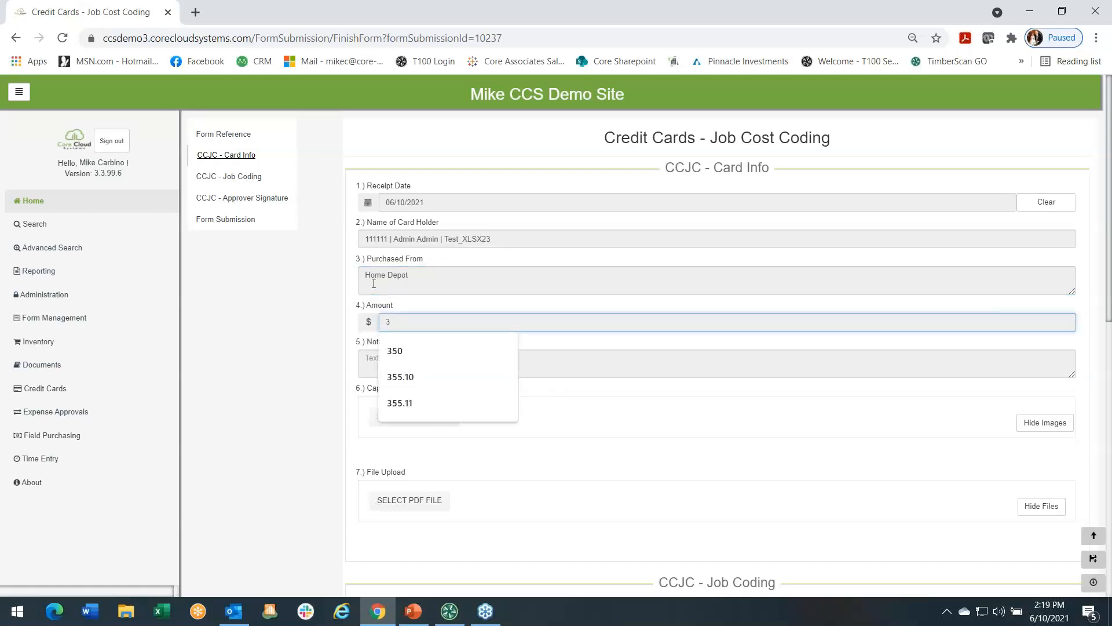
key(Down)
key(Down)
key(Return)
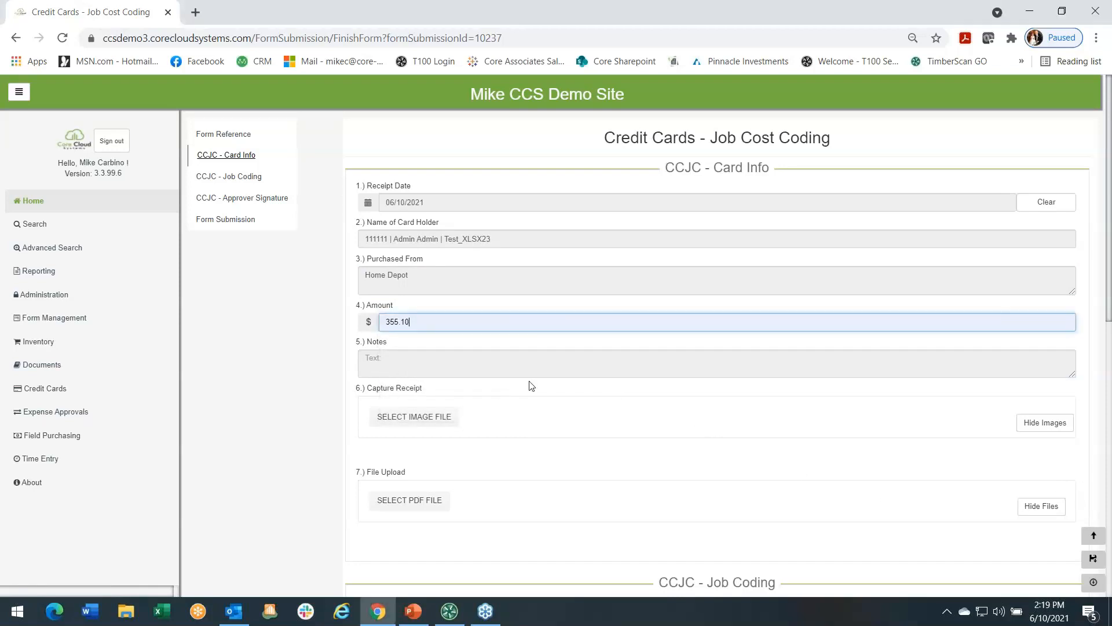
Step: Shrink the browser window to expose the desktop and try to attach Home Depot 7-12.jpg to the File Upload field
scroll(457, 278, down, 4)
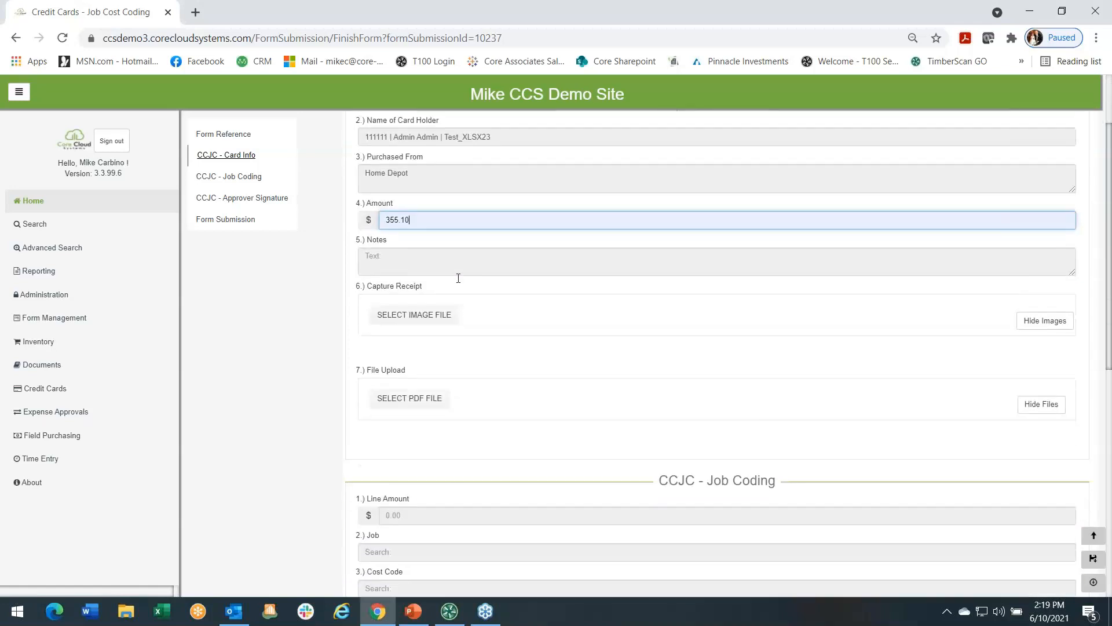
scroll(458, 278, up, 3)
scroll(459, 284, down, 1)
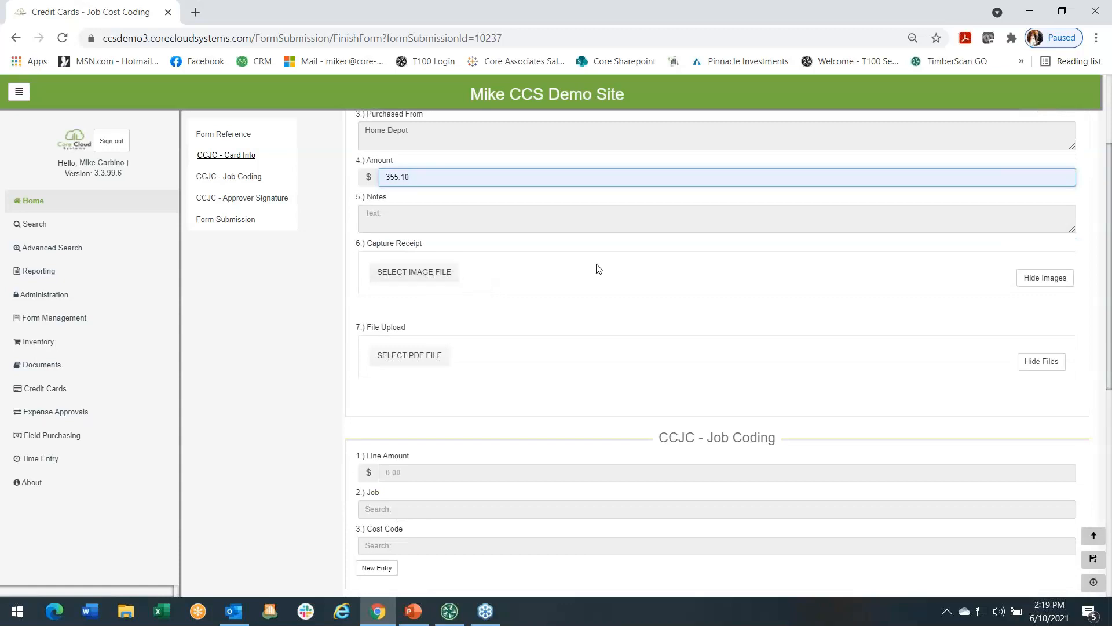
click(1061, 12)
drag(690, 71, 549, 82)
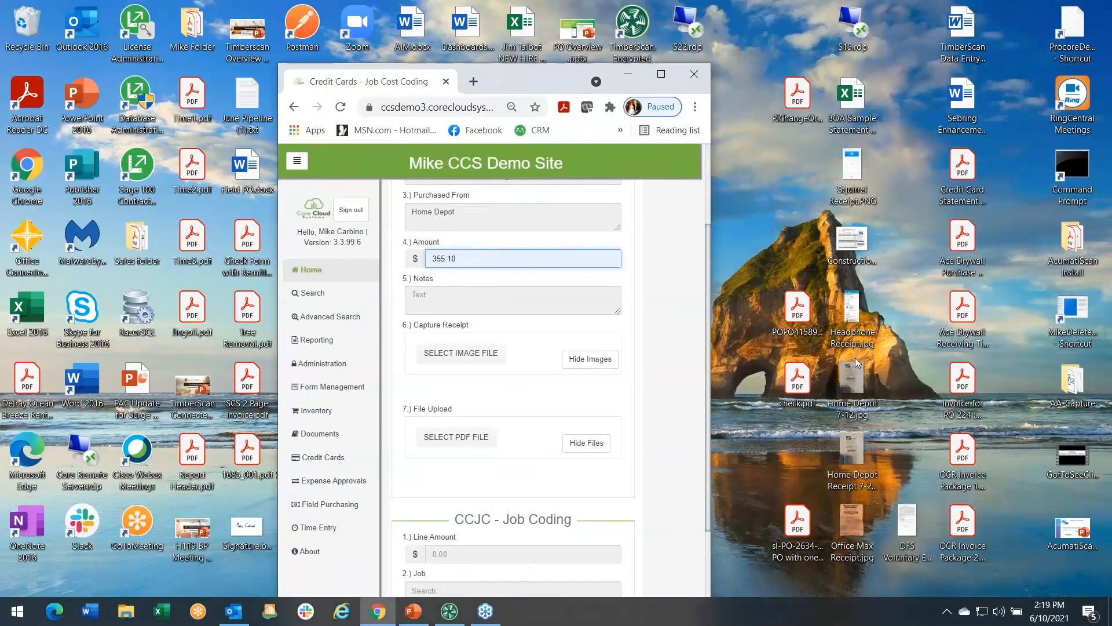
click(967, 336)
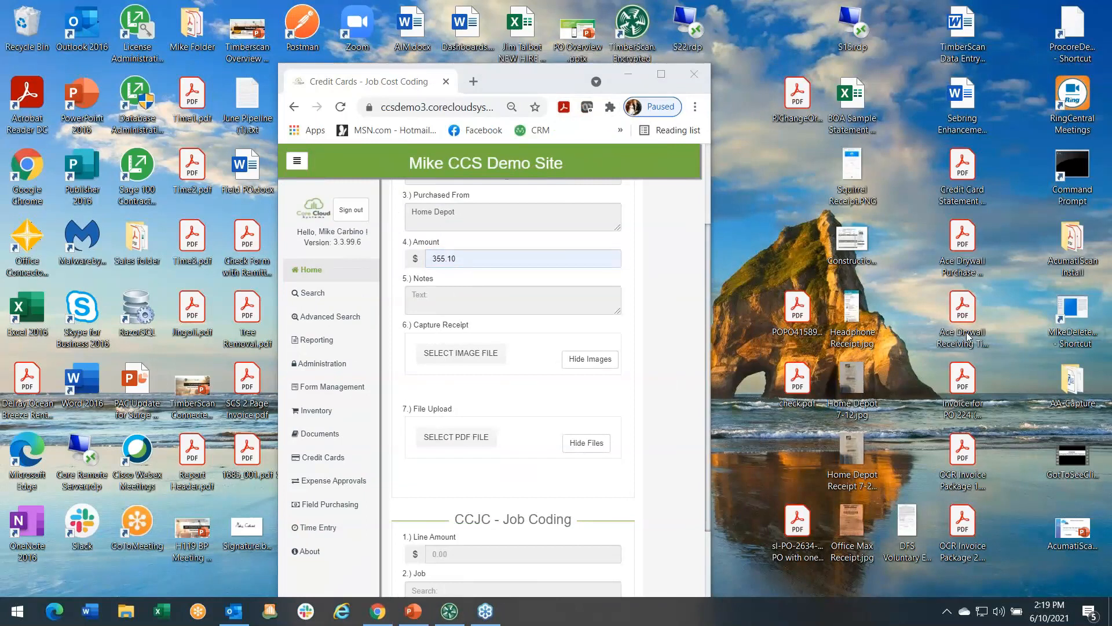
drag(854, 374, 528, 446)
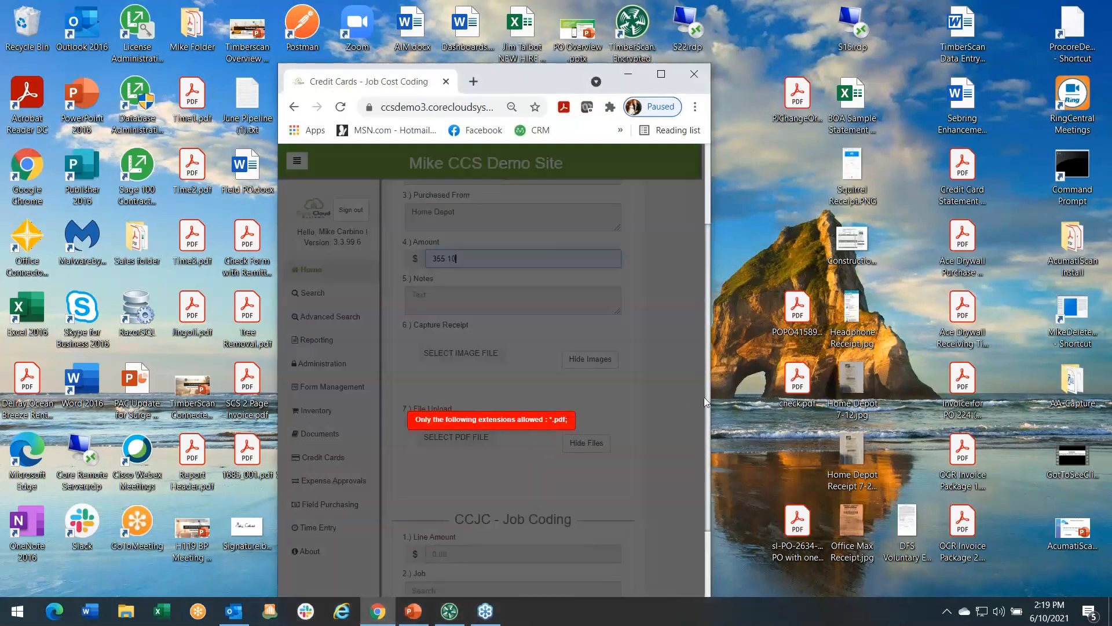
Step: Dismiss the file message, try to add Home Depot 7-12.jpg as the Capture Receipt image, and return to the form
click(849, 380)
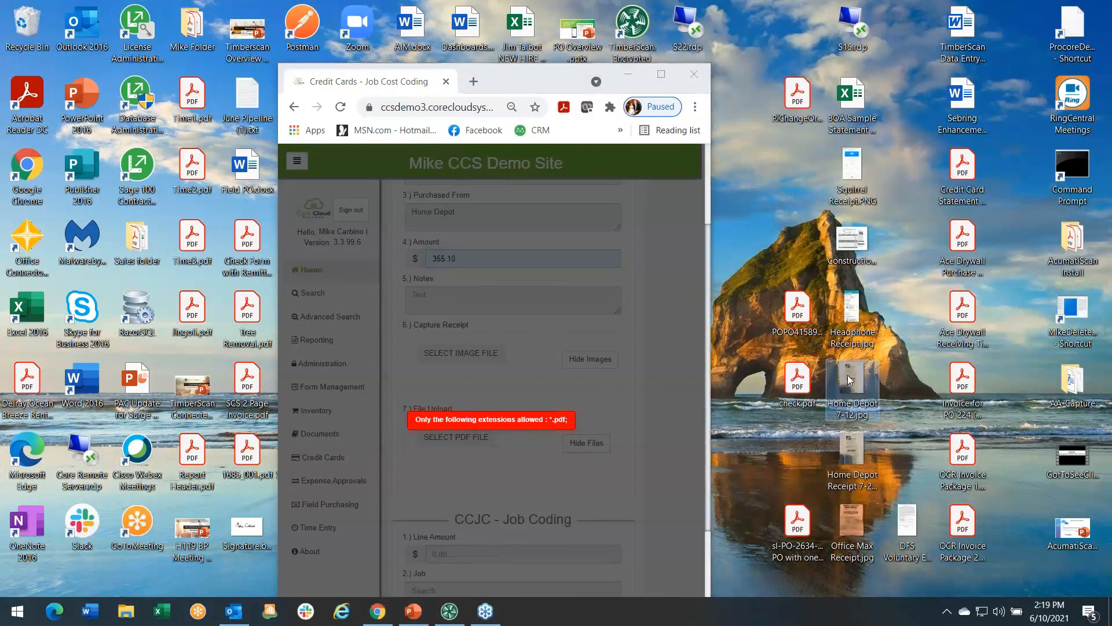
click(582, 410)
drag(847, 379, 490, 357)
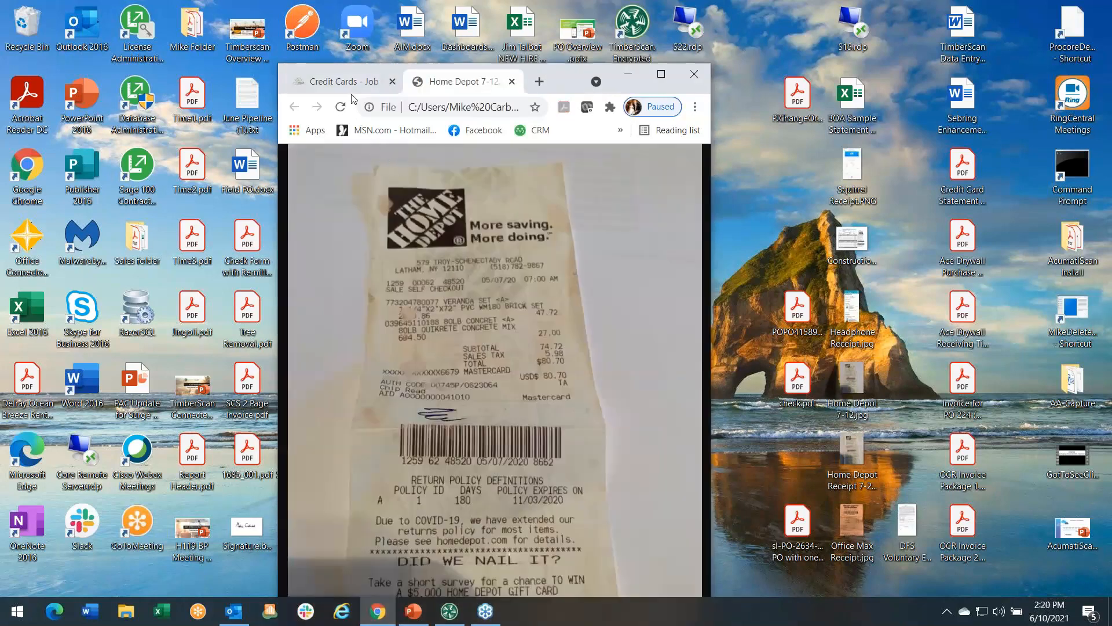
click(340, 81)
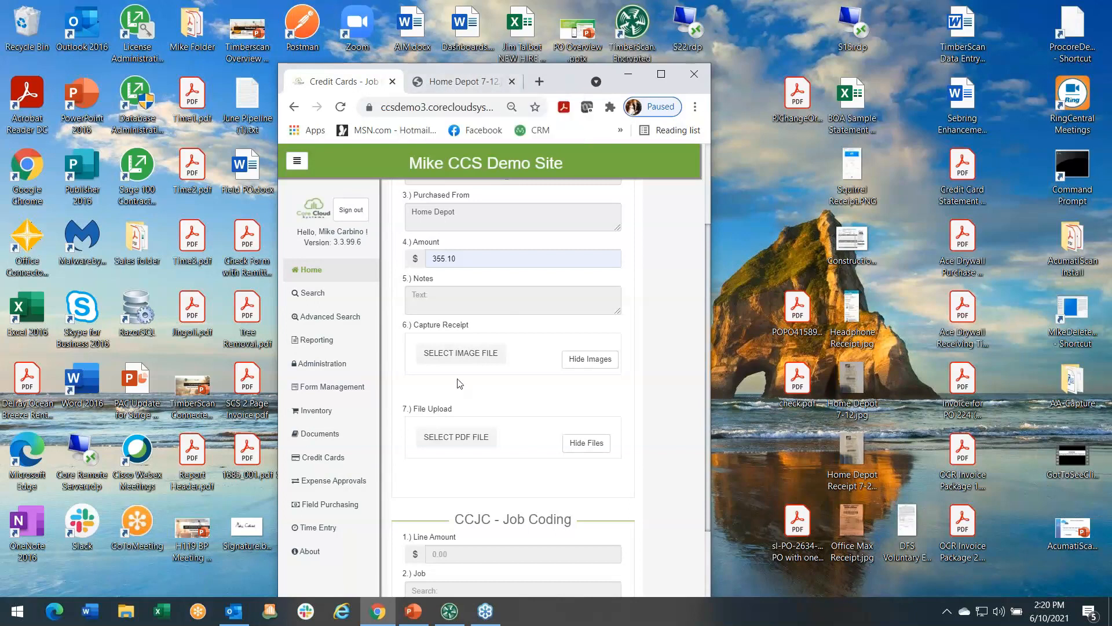
Step: Code the purchase to job 03-001 NW Food Warehouse with cost code 2-220, OT, Excavate _ Backfill
scroll(462, 337, up, 3)
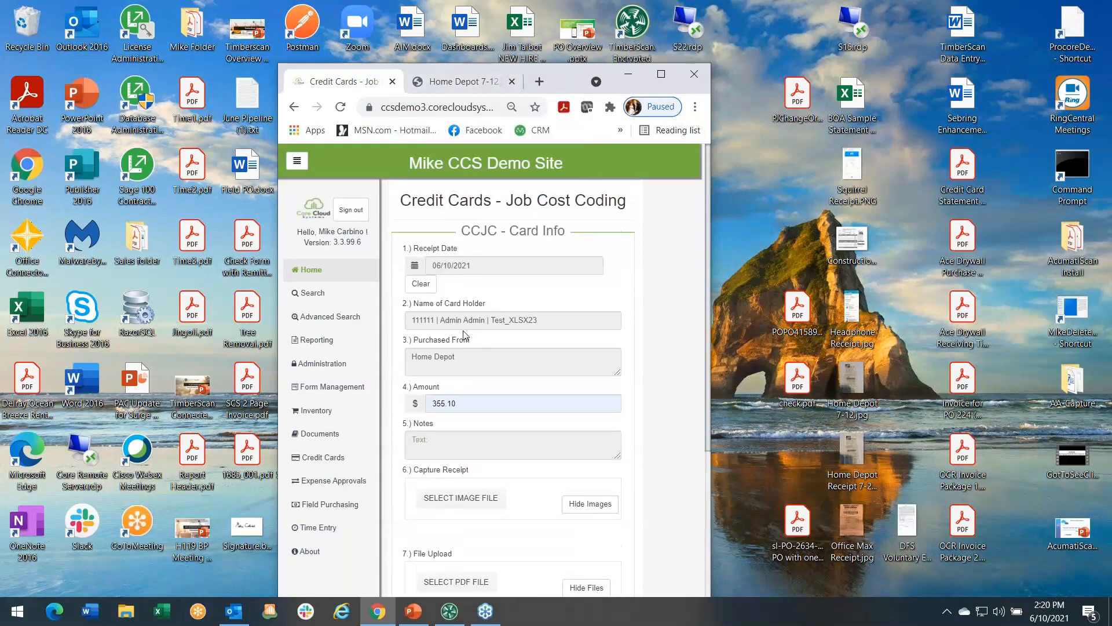
scroll(463, 335, down, 10)
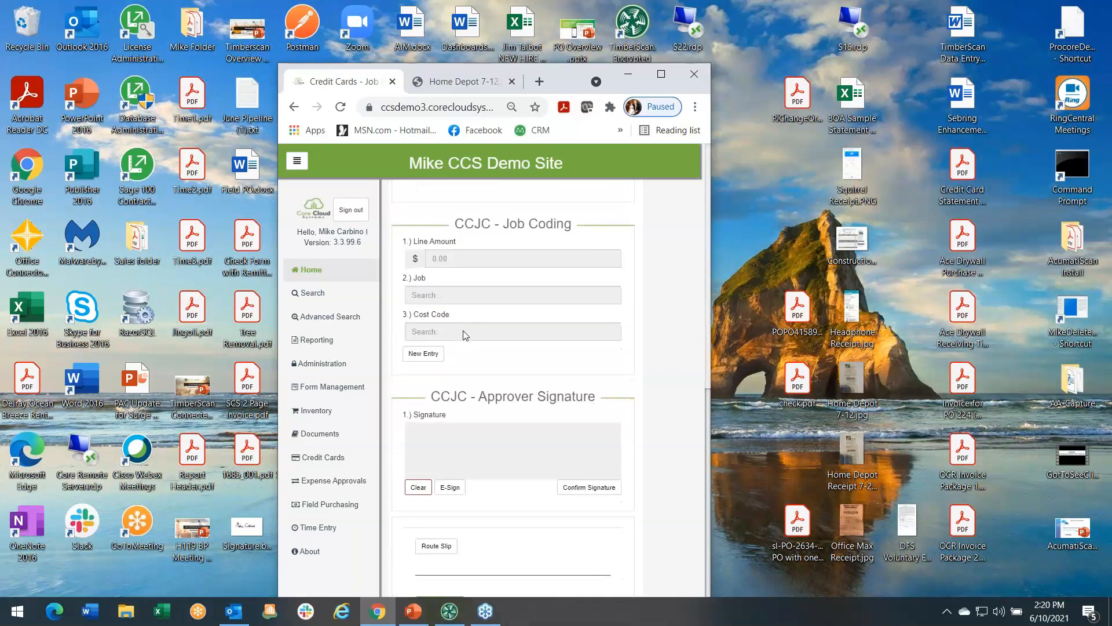
scroll(463, 335, up, 1)
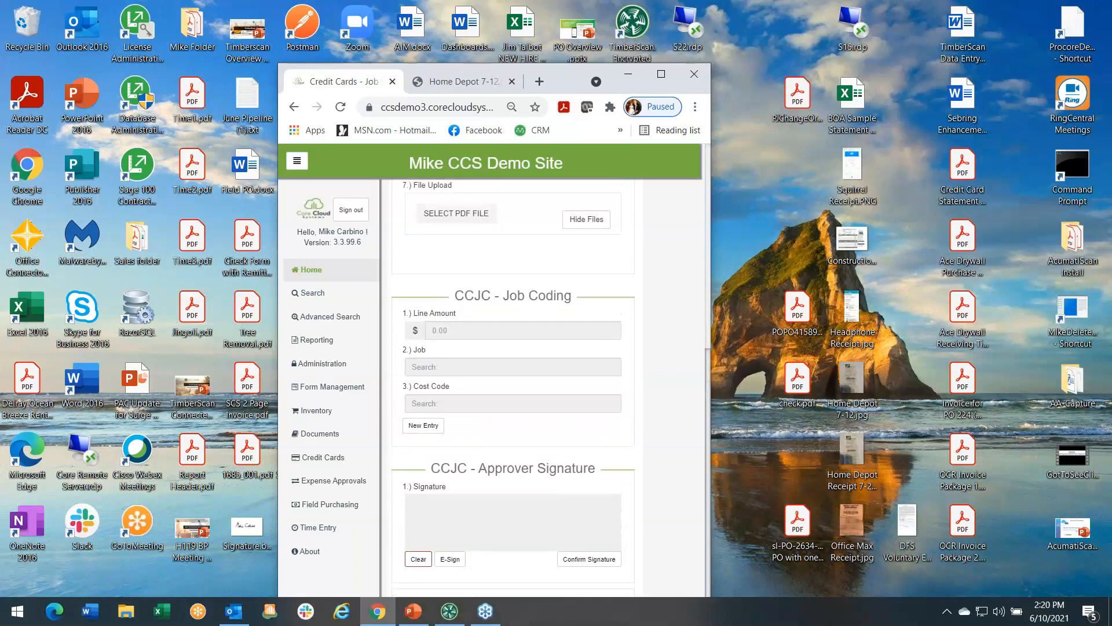
click(421, 365)
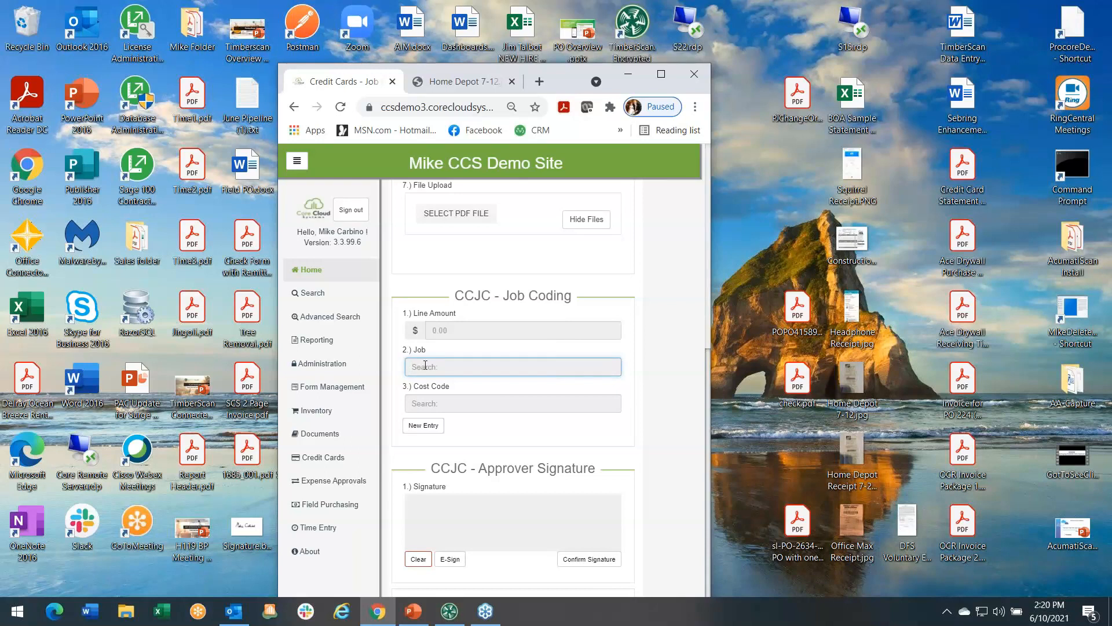
text(03)
click(443, 384)
click(418, 402)
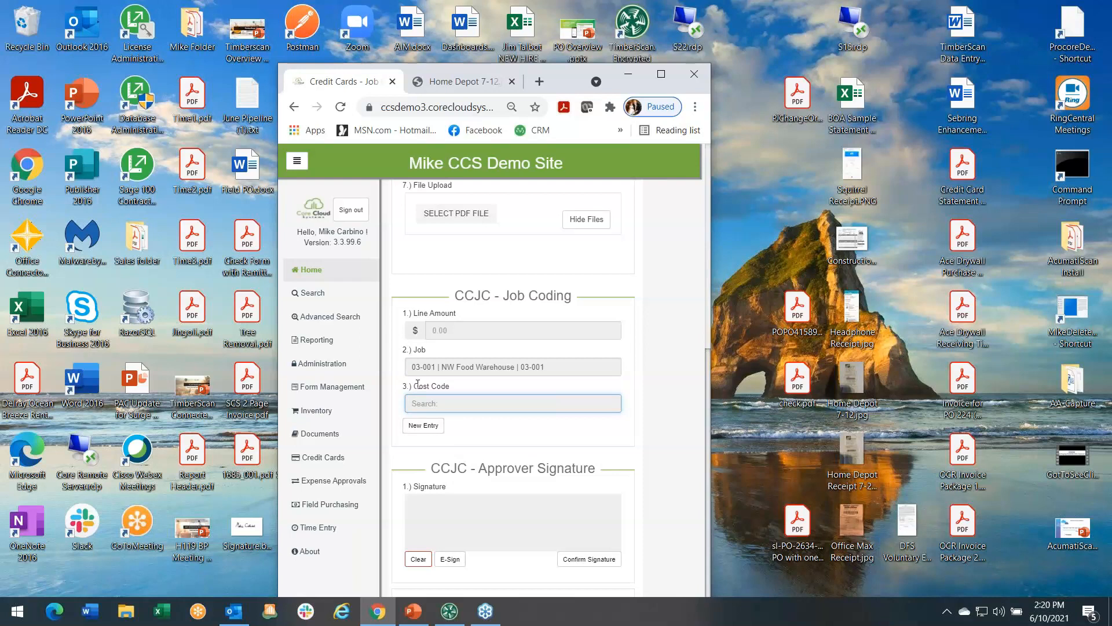
text(_)
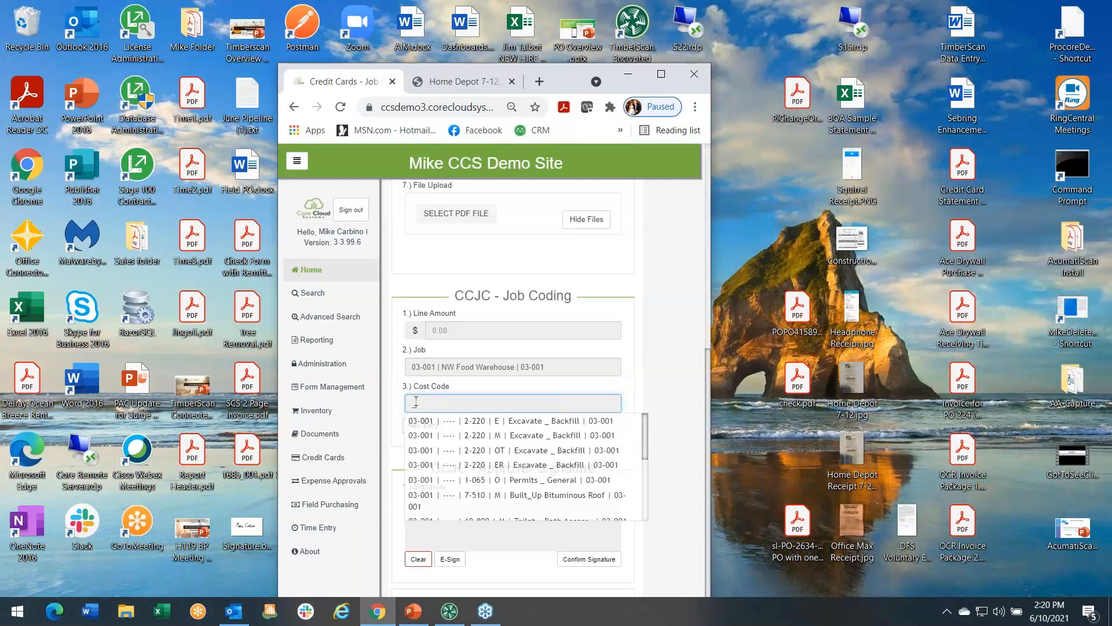
click(426, 450)
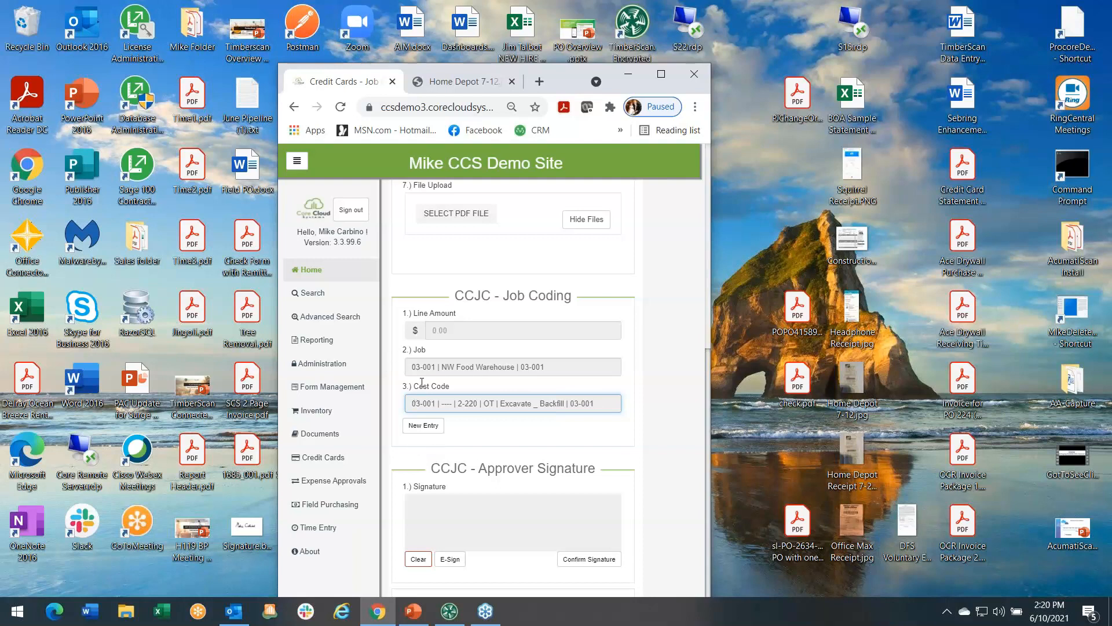
Step: Restore the browser to full size and examine the Approver Signature and form submission sections
scroll(438, 383, down, 1)
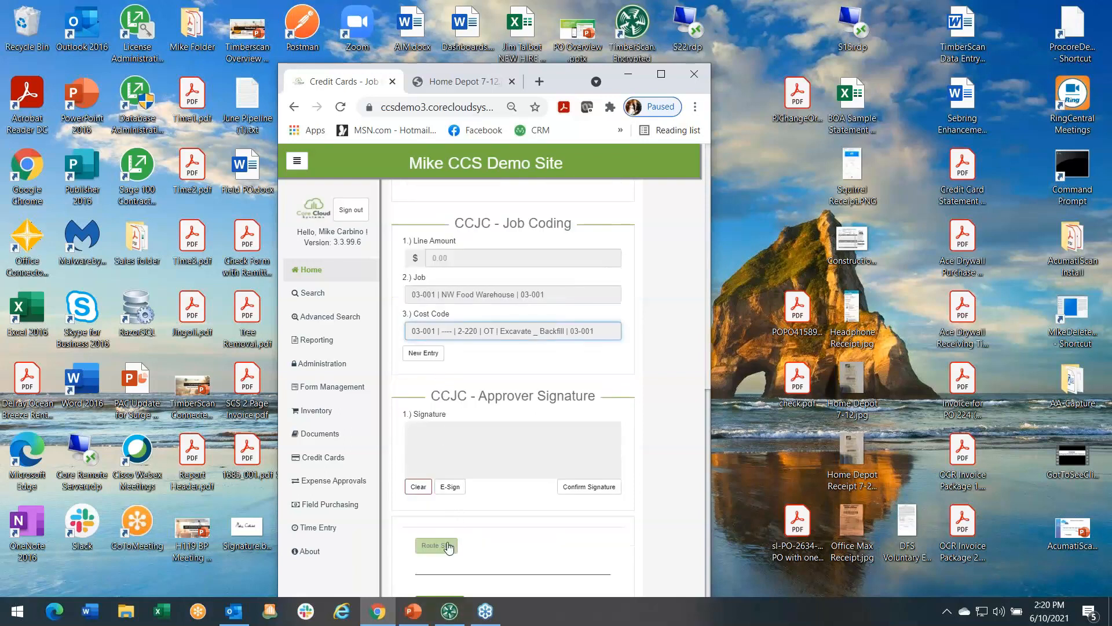
click(661, 74)
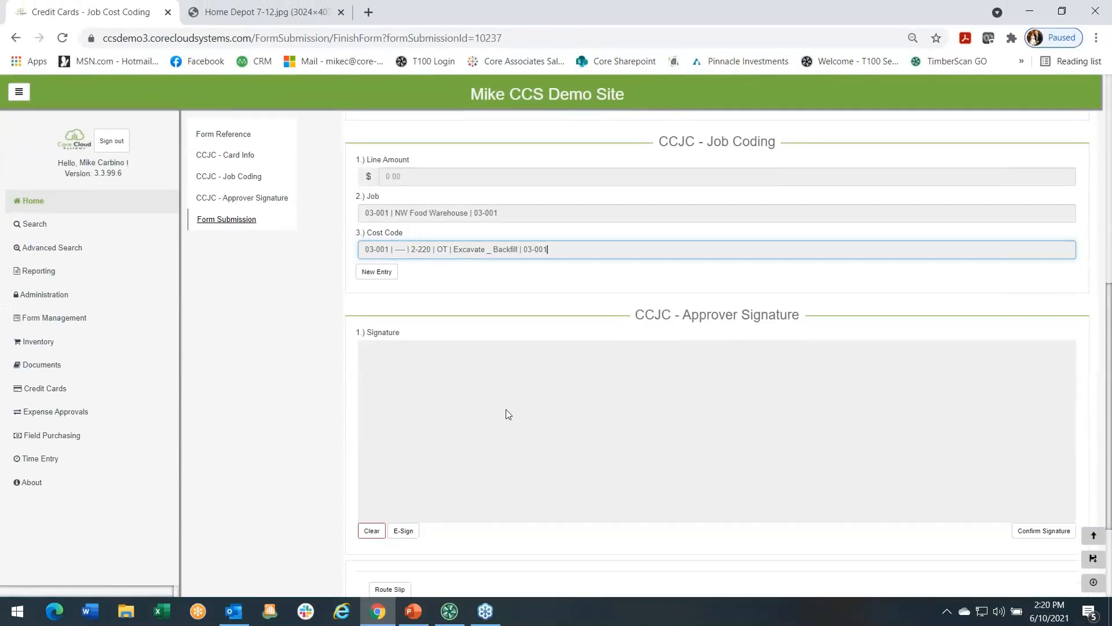
scroll(455, 496, down, 2)
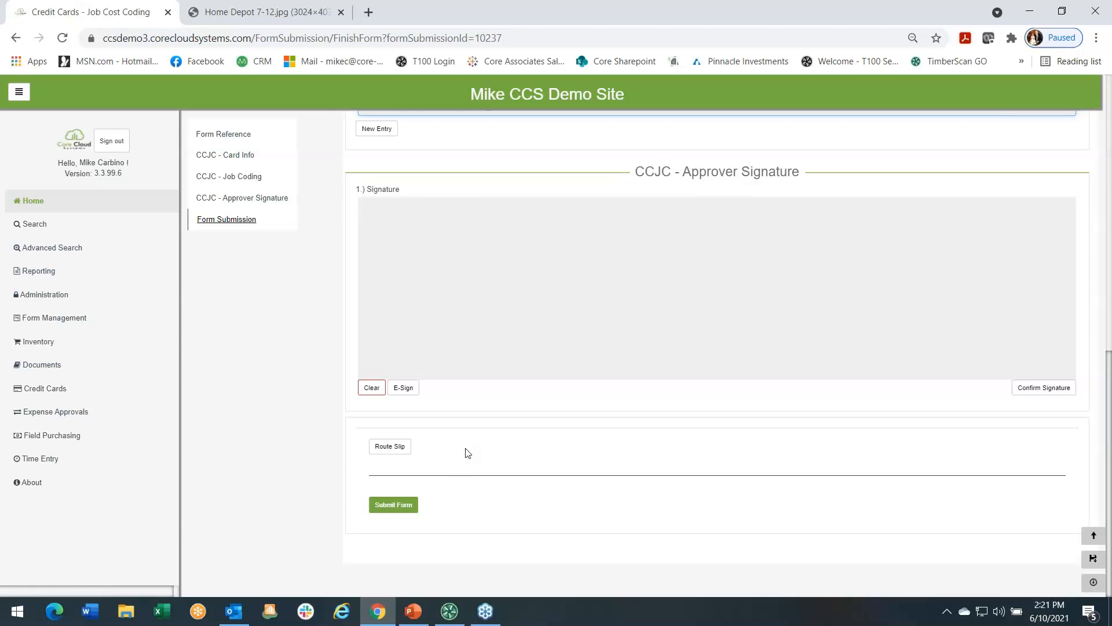
click(510, 241)
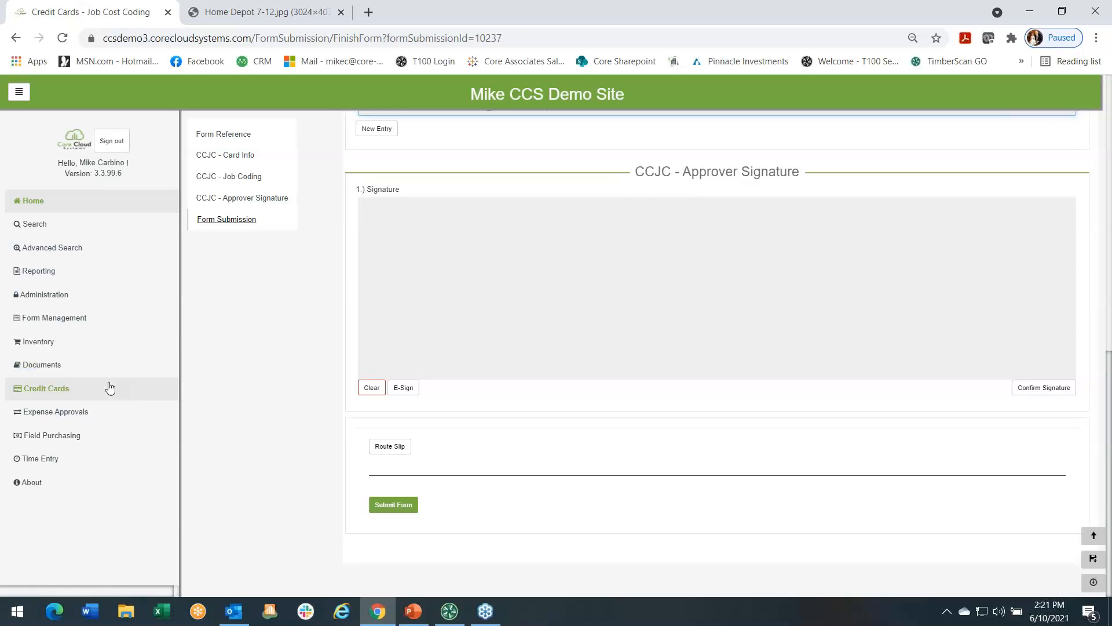
Step: Go to the credit card statements and open the 09/16/2020 BOA Mastercard statement for reconciliation
click(32, 392)
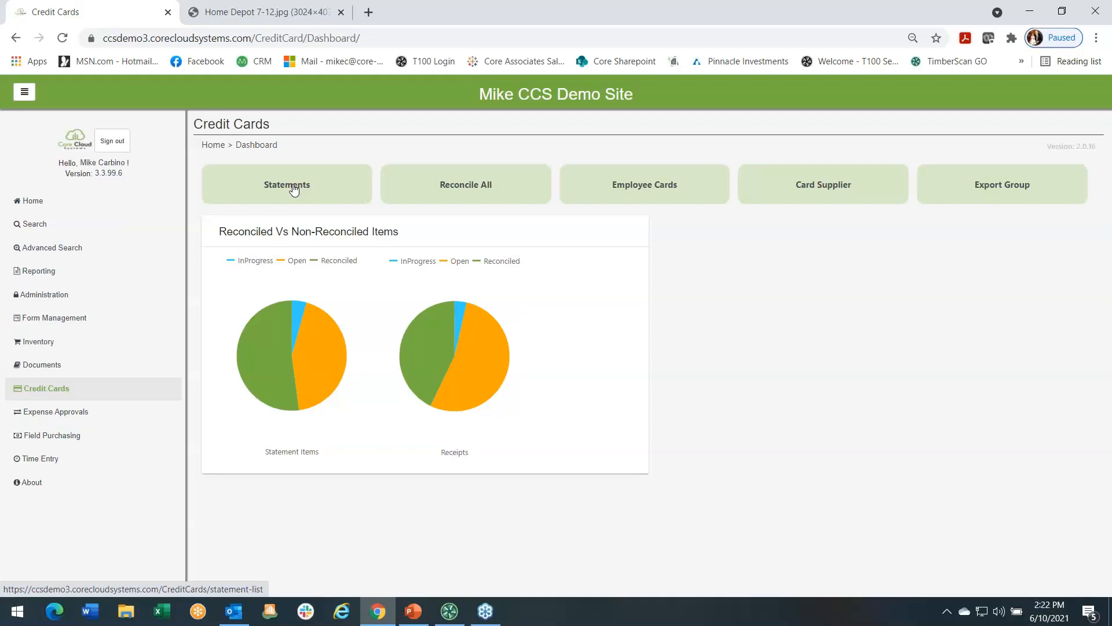
click(289, 186)
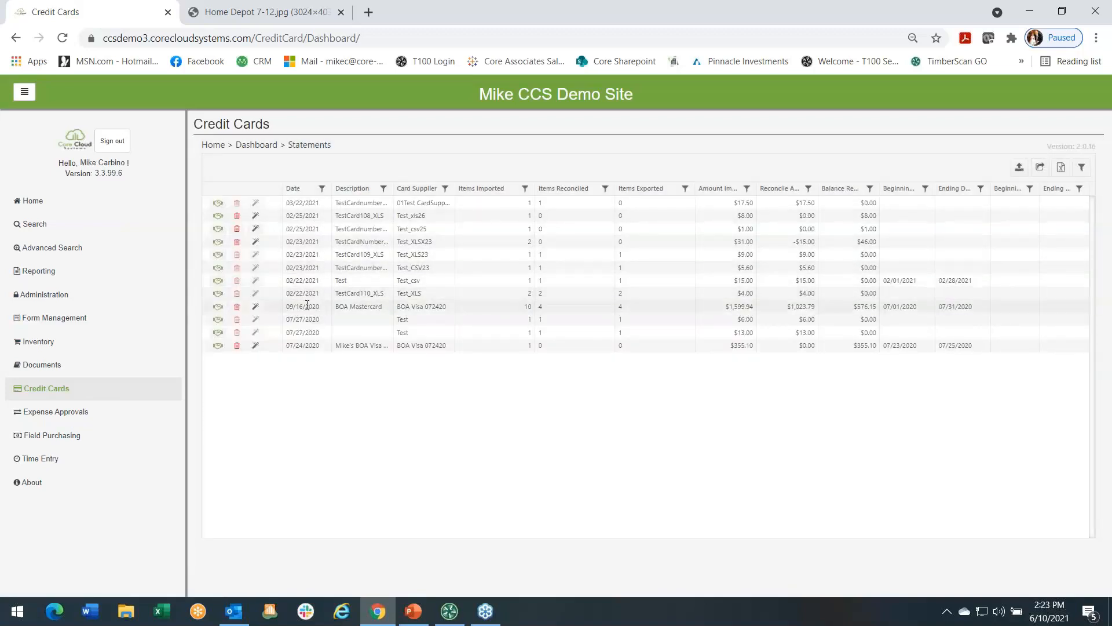
click(218, 309)
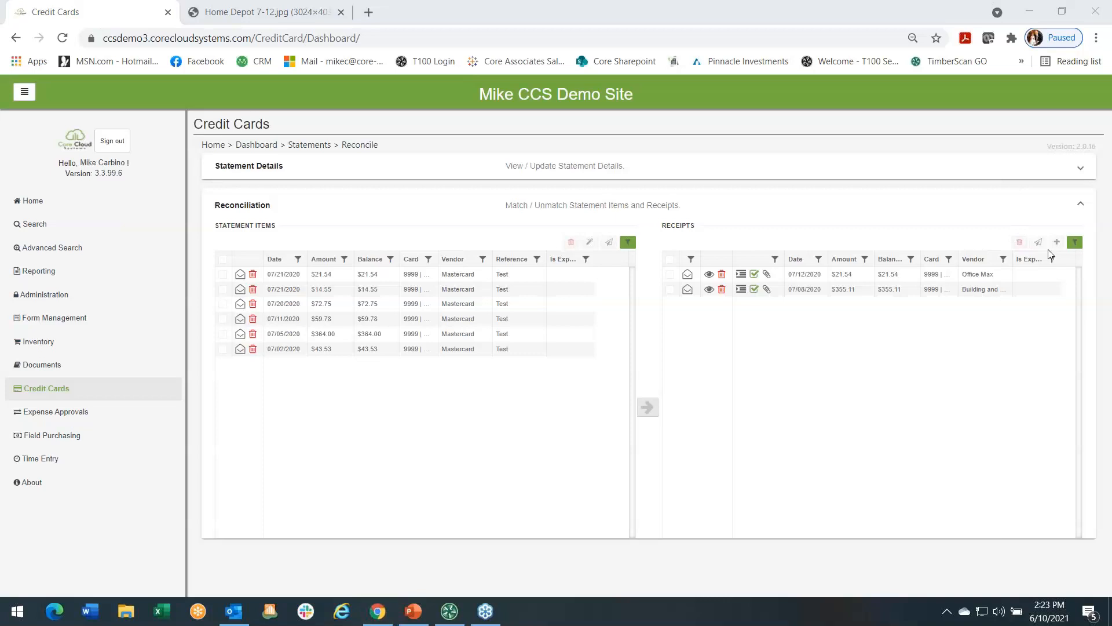
Step: Filter both the receipts and the statement items to show All, and reopen the statement items' status filter
click(1074, 243)
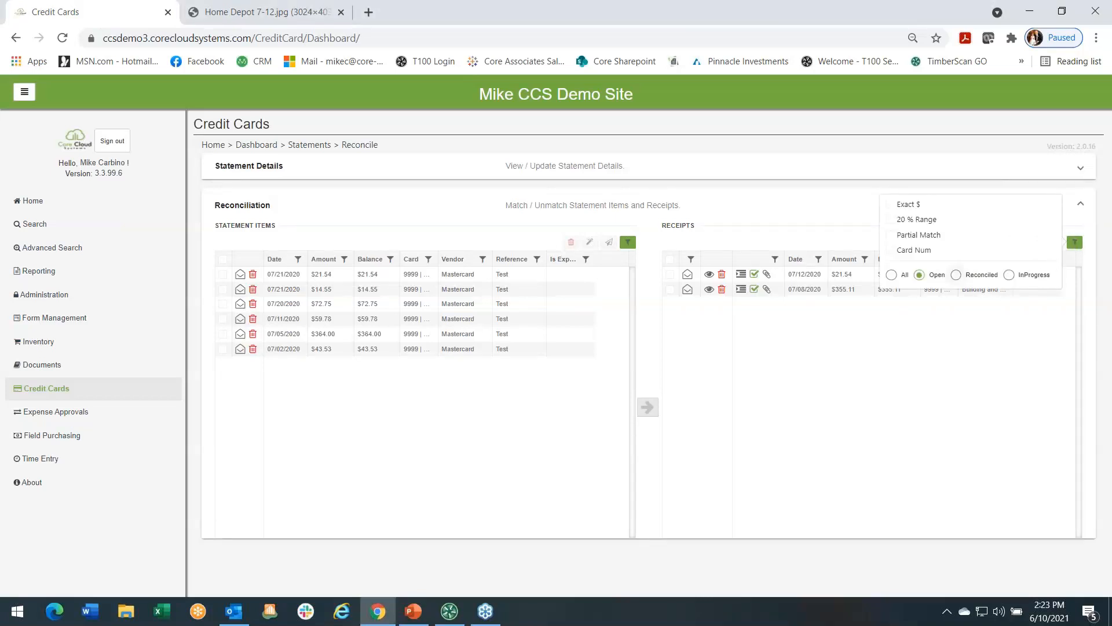
click(891, 276)
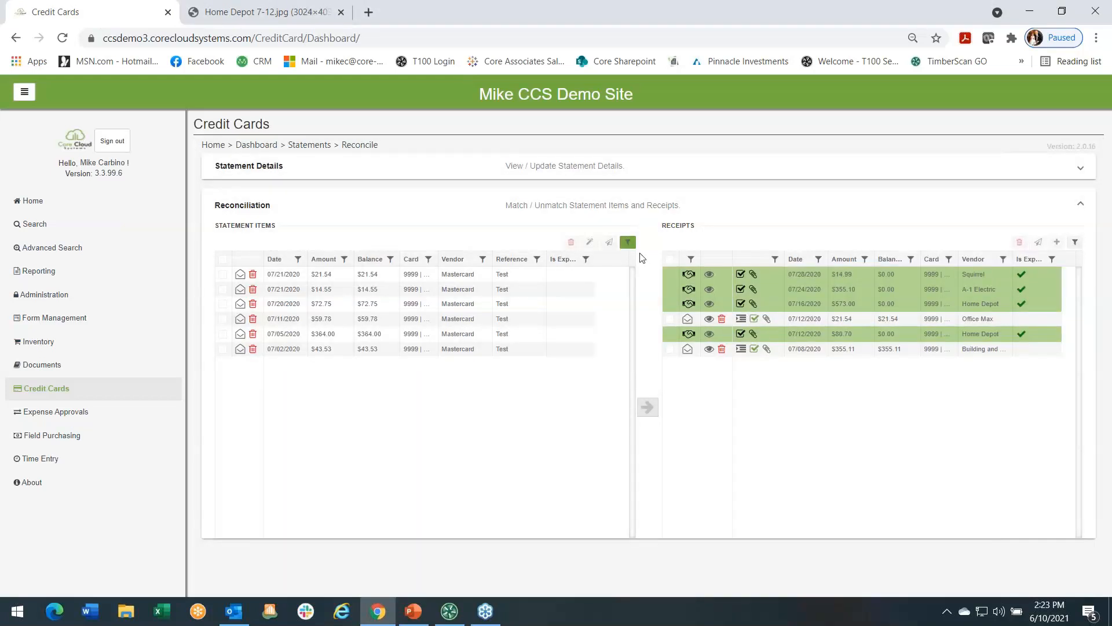
click(628, 243)
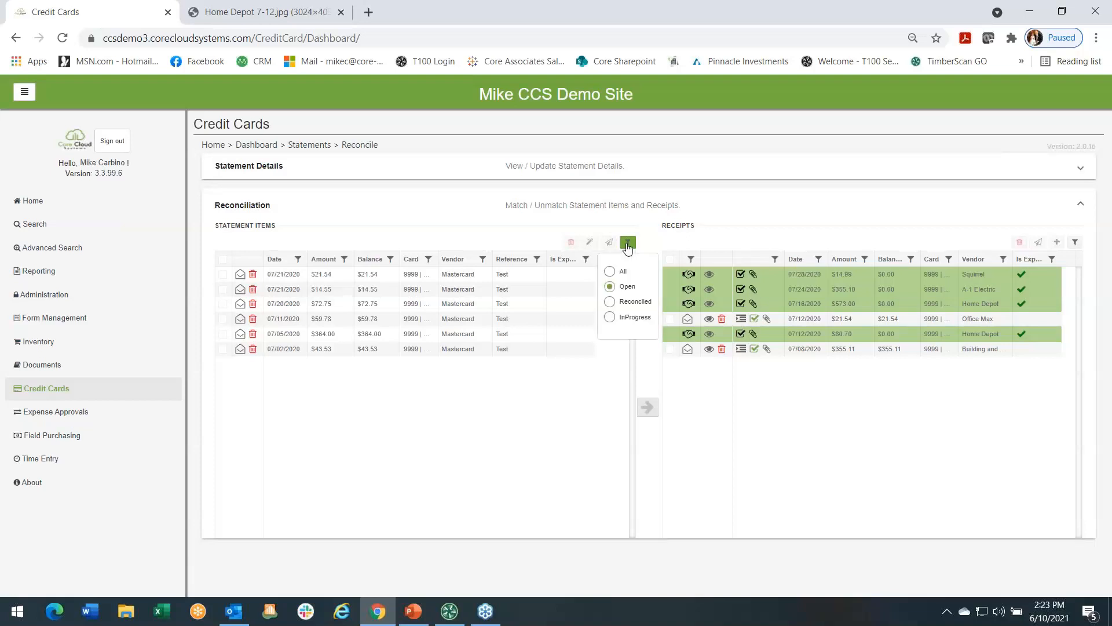
click(611, 272)
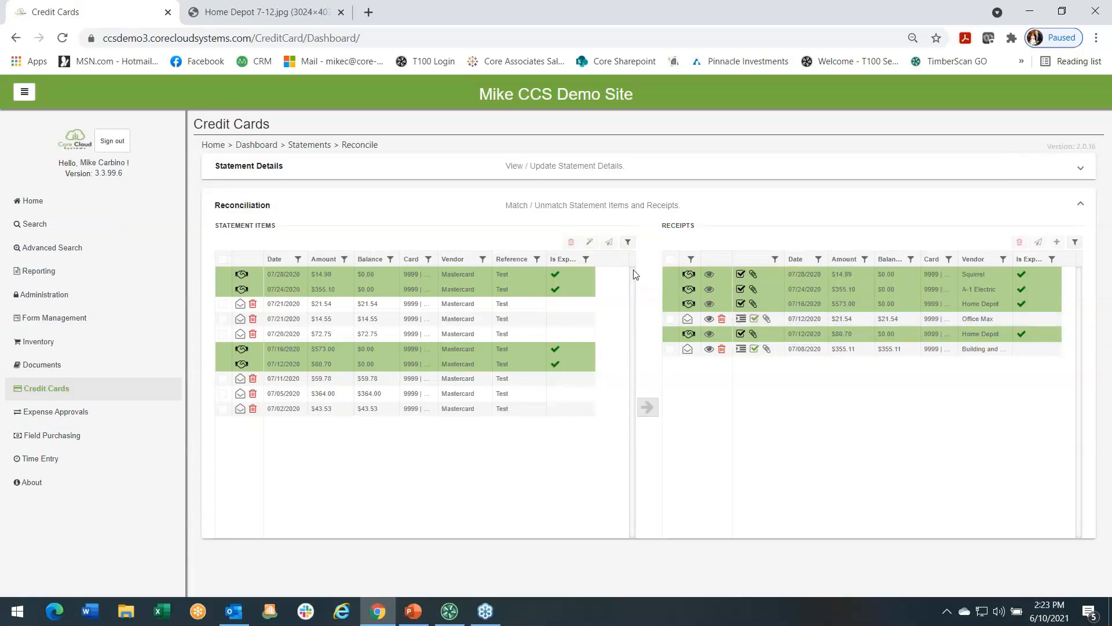
click(629, 246)
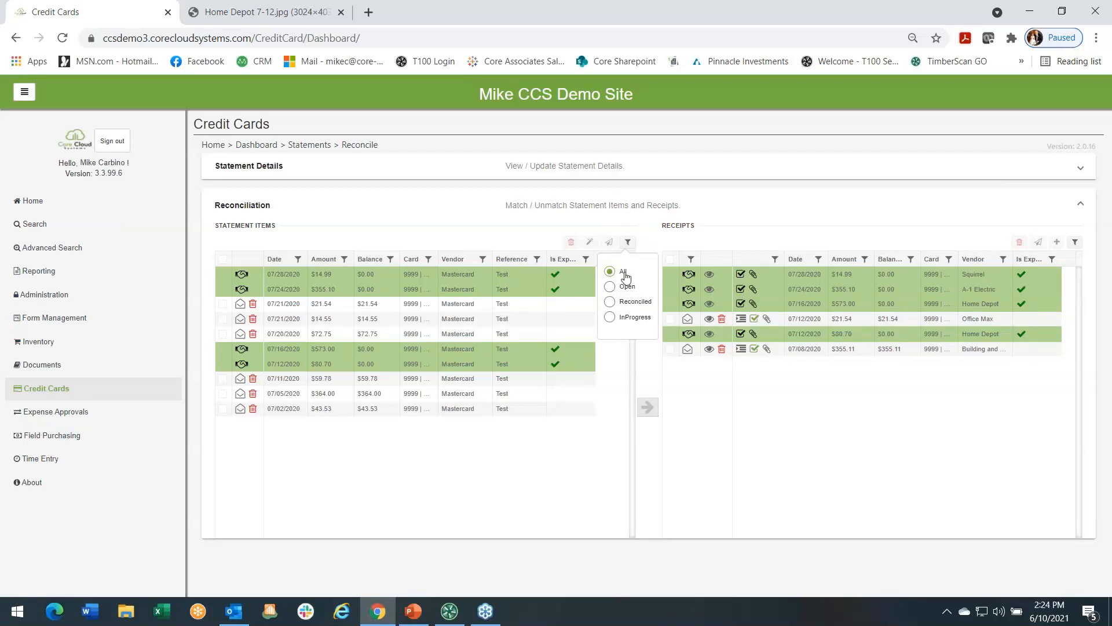
Step: View the uploaded receipt image attached to the $21.54 Office Max receipt, and close the viewer
click(737, 211)
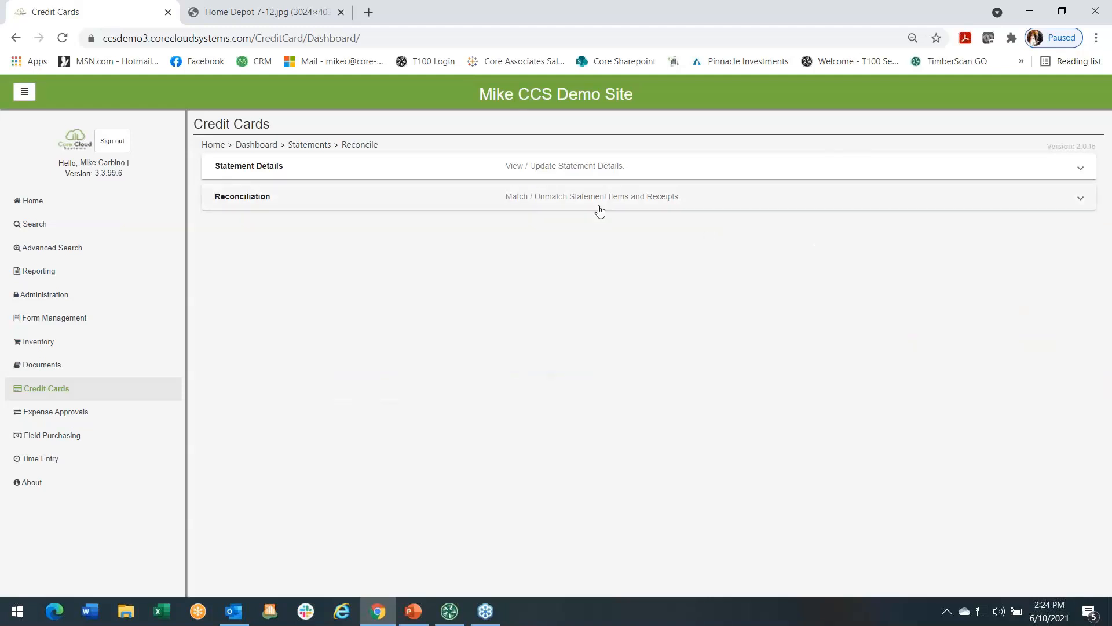
click(543, 200)
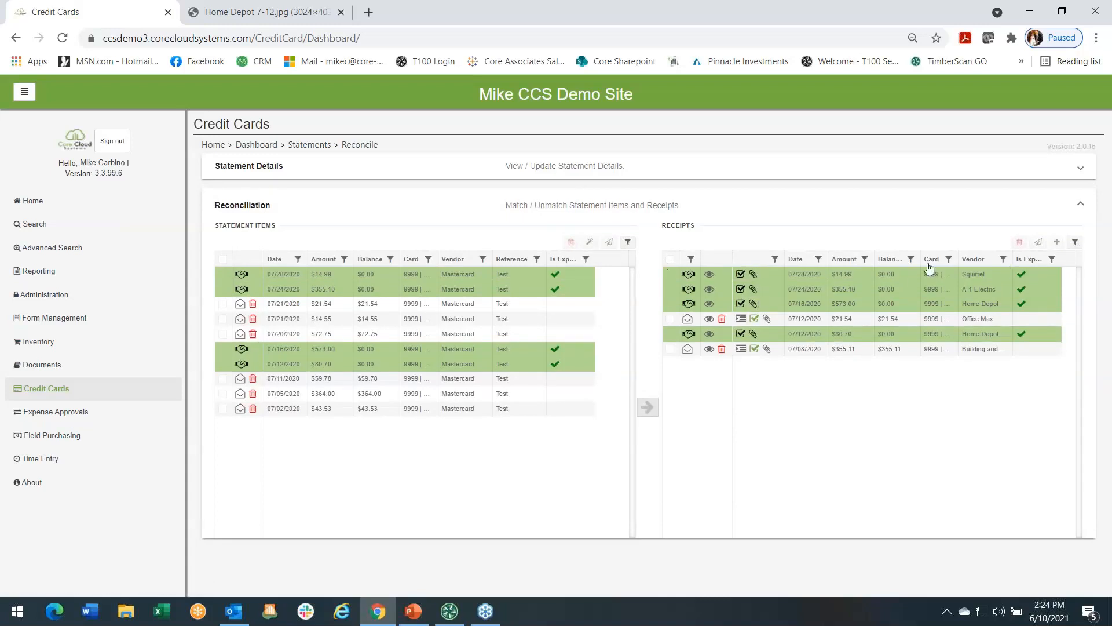
click(766, 319)
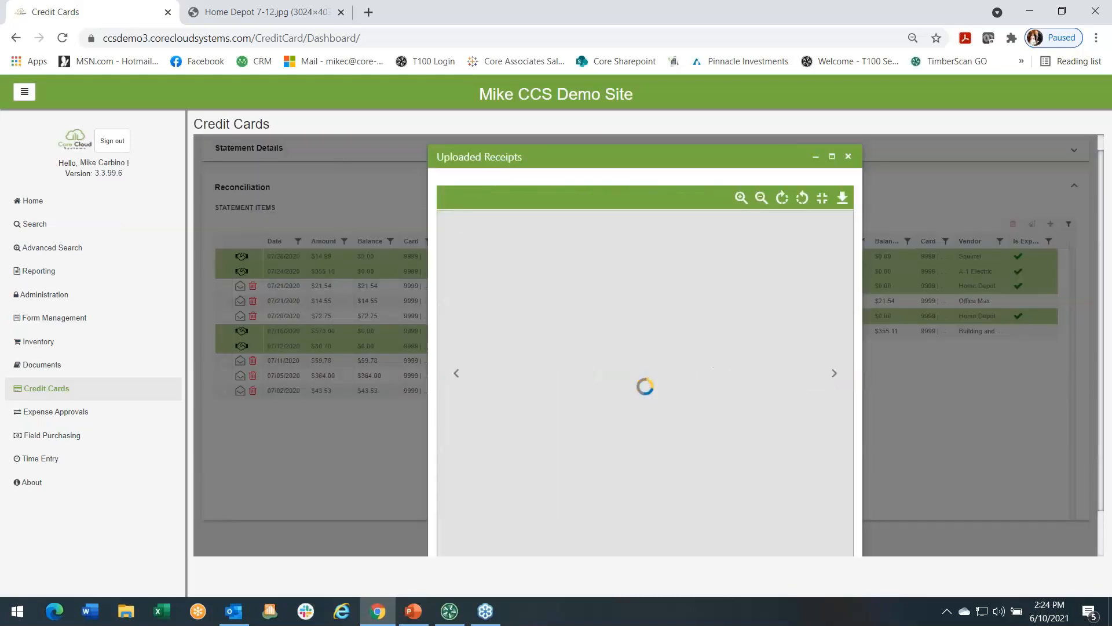
drag(744, 152, 670, 154)
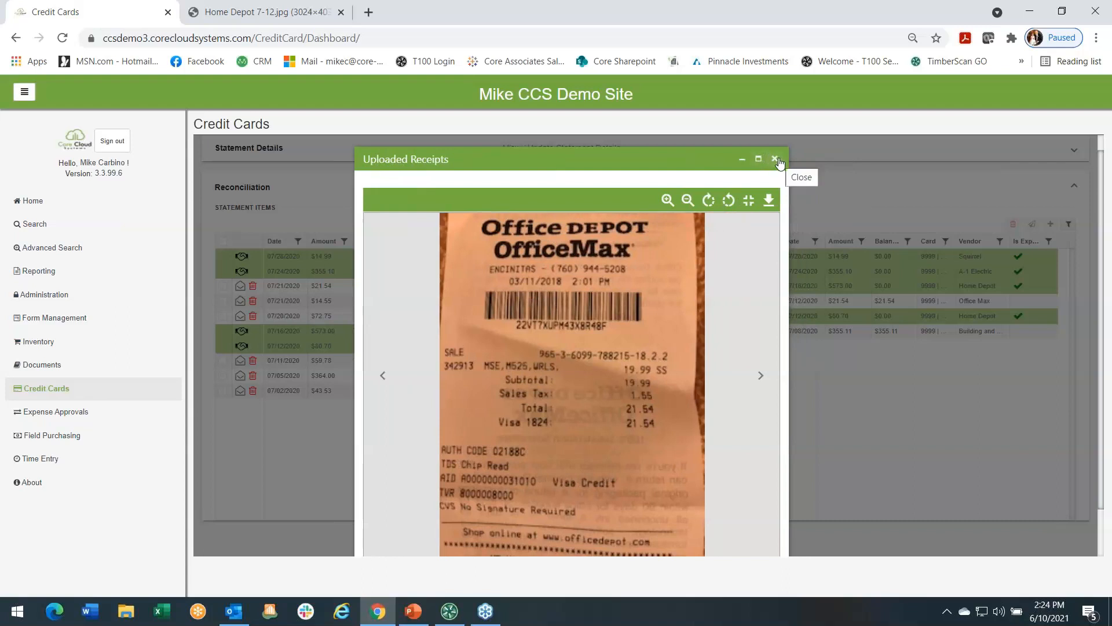
click(774, 159)
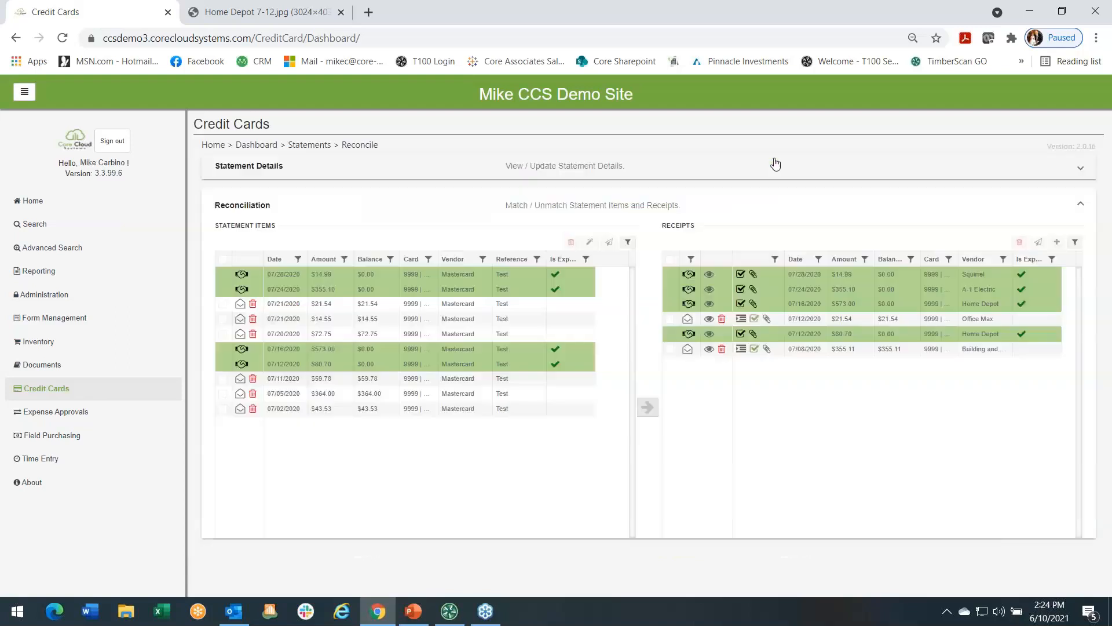
Step: Open the Office Max receipt's form and examine its card info, receipt image, job coding and approver signature sections
click(742, 320)
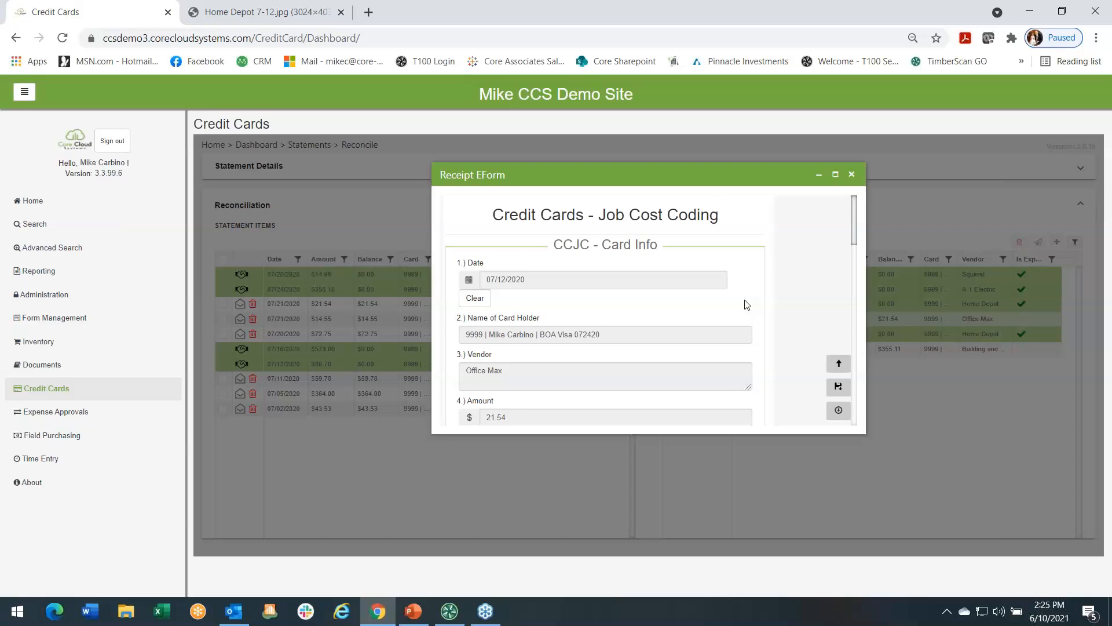
scroll(759, 278, down, 4)
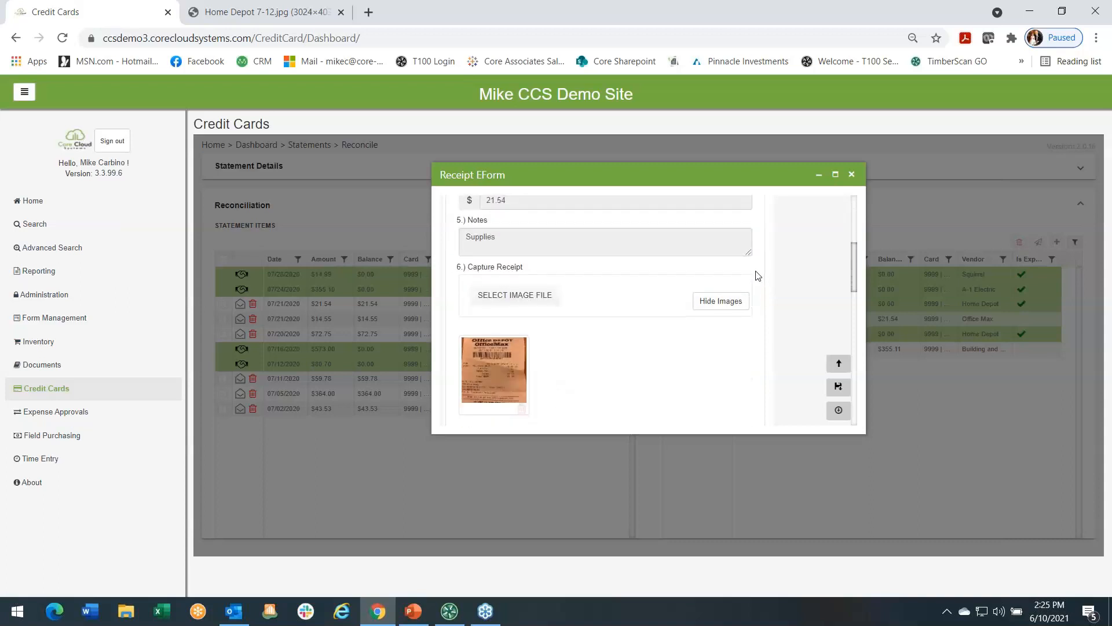
scroll(757, 276, down, 6)
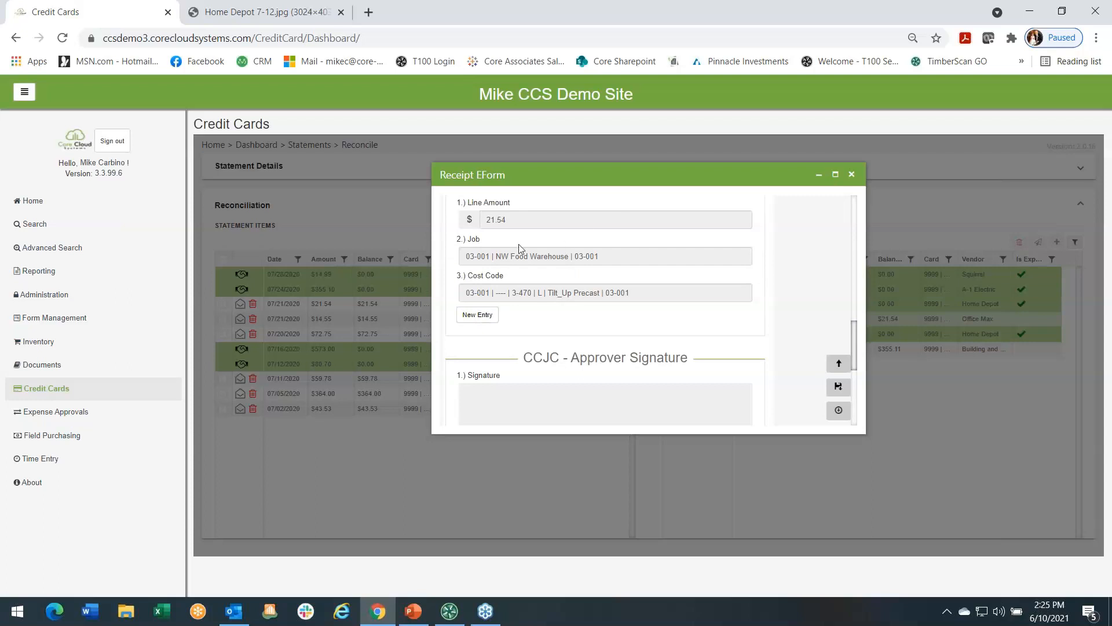
scroll(579, 243, up, 1)
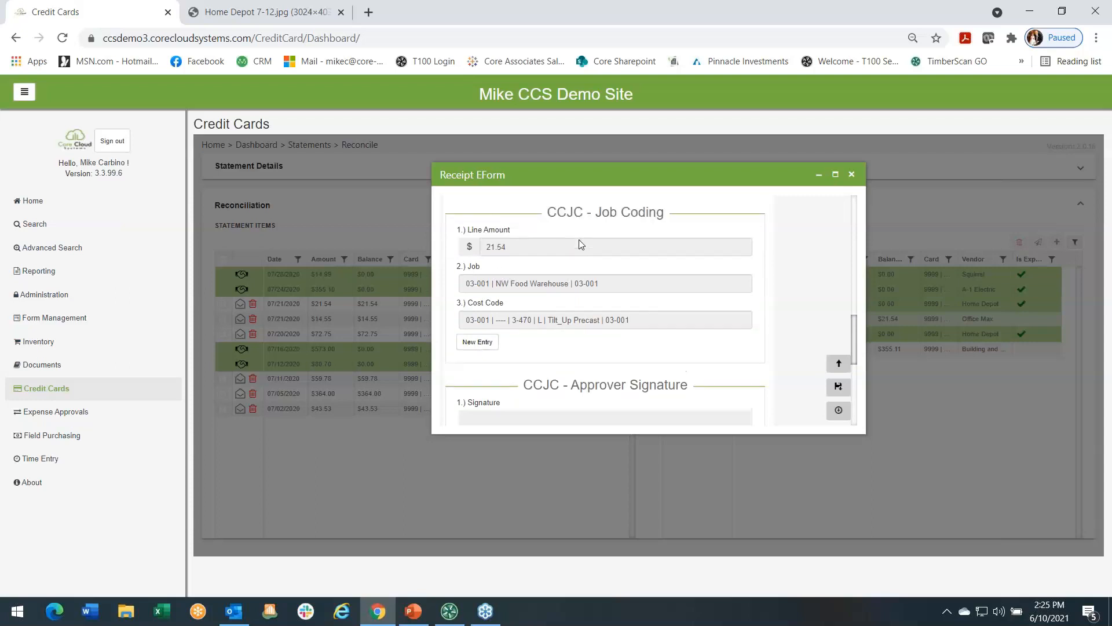
scroll(581, 244, up, 15)
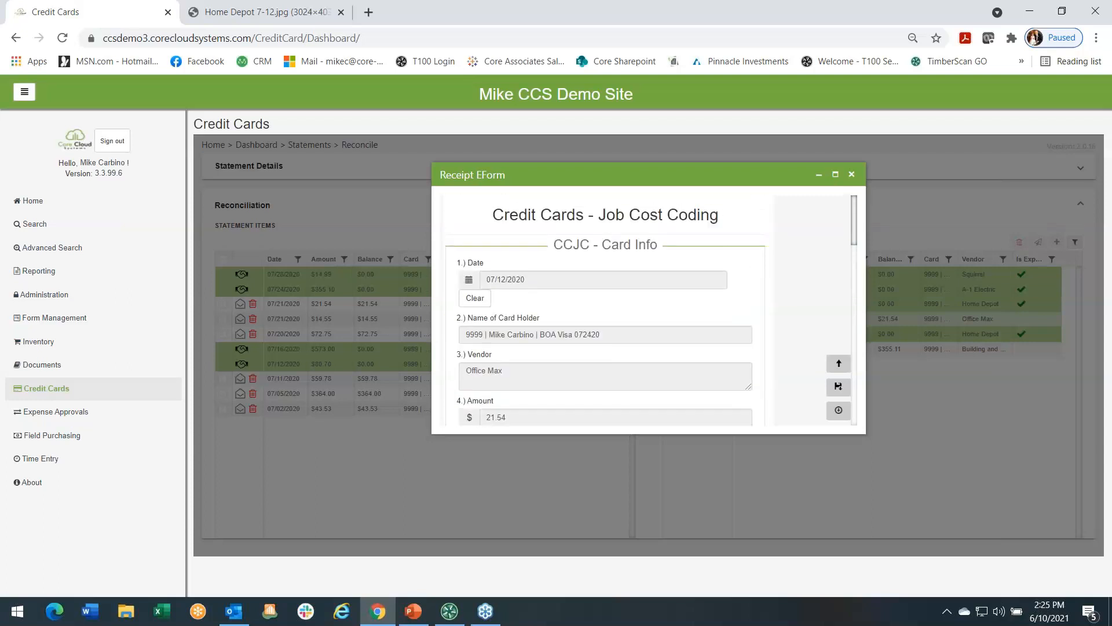
scroll(605, 310, down, 20)
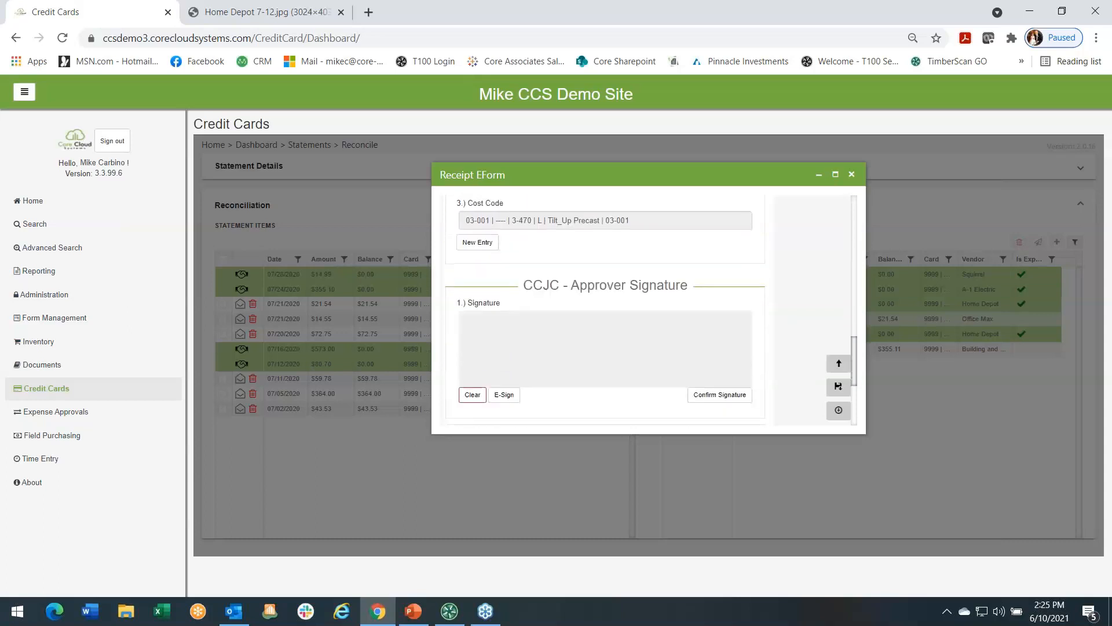
scroll(572, 247, up, 5)
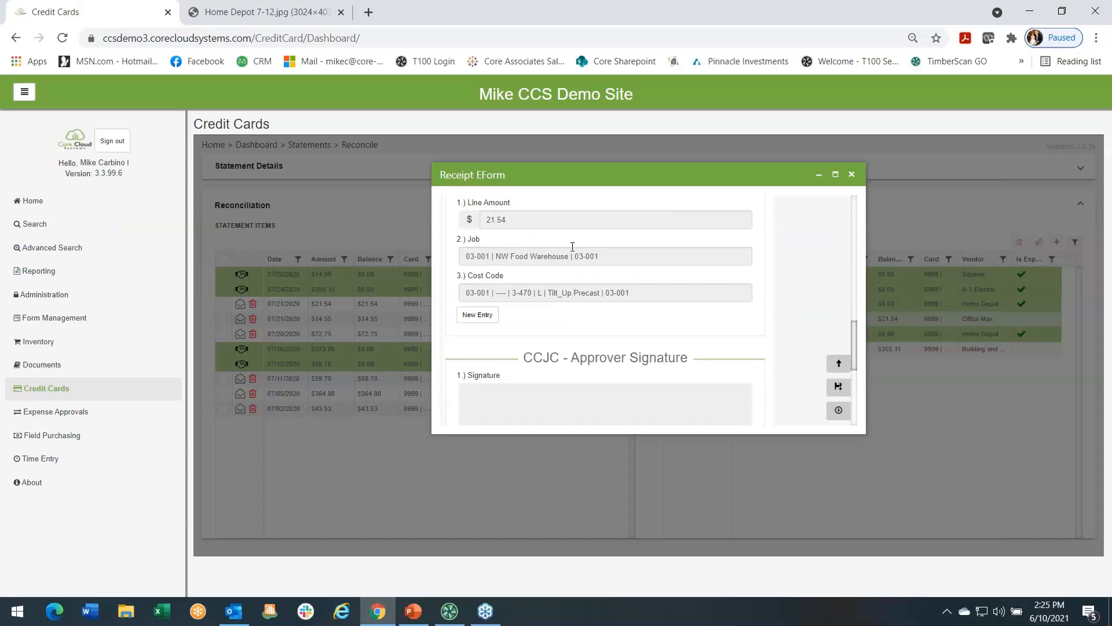
Step: Try editing the Cost Code in the Office Max receipt's job coding, revert the edit, and close the form
click(486, 258)
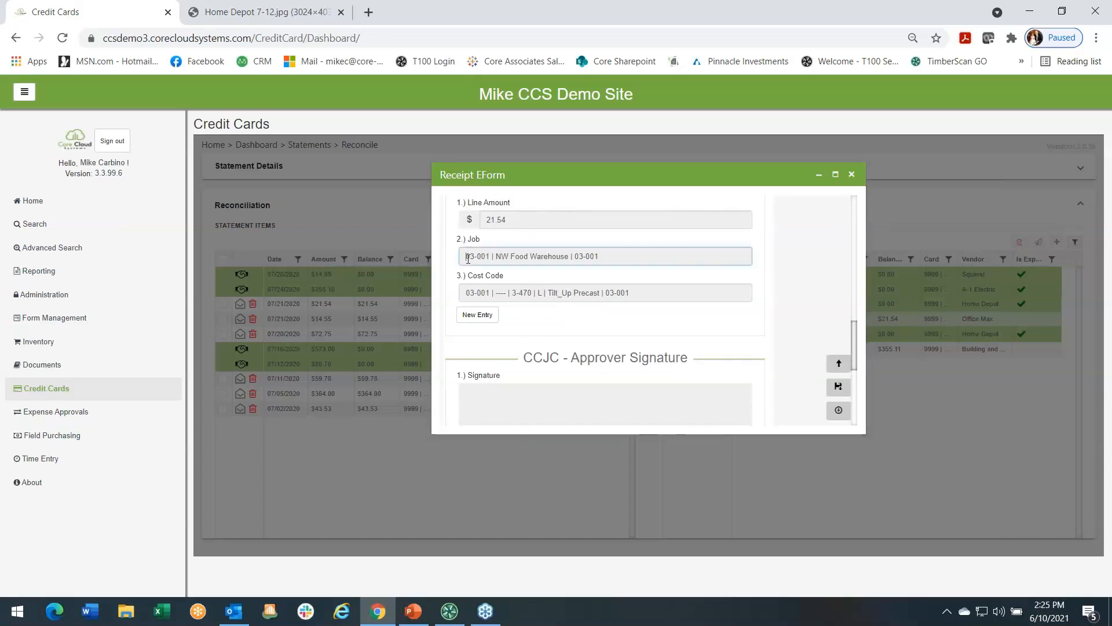
click(467, 293)
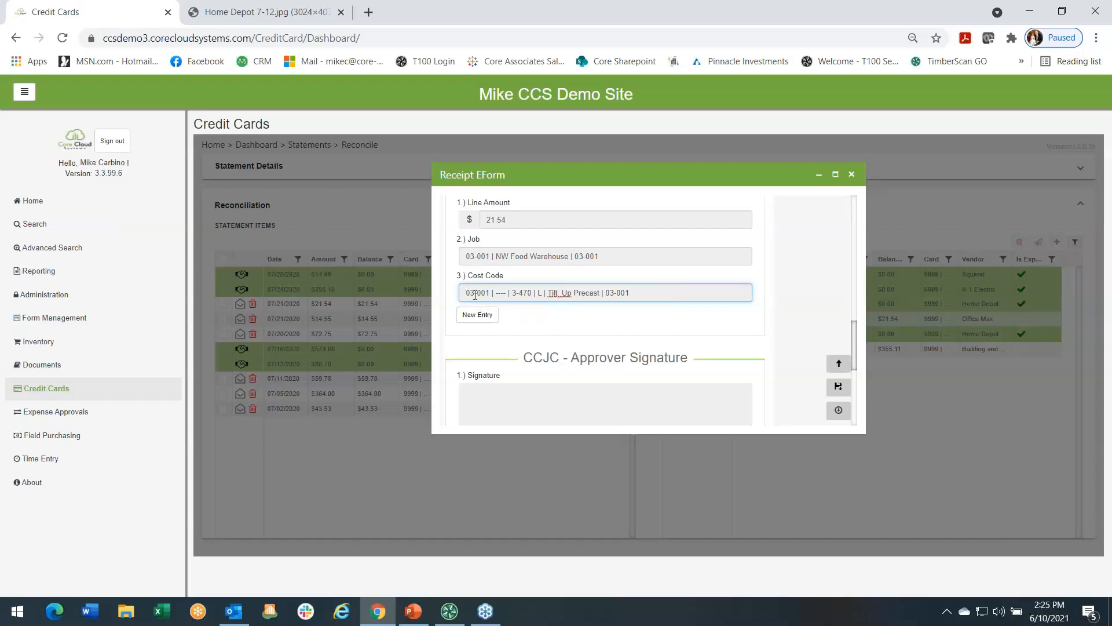
text(_)
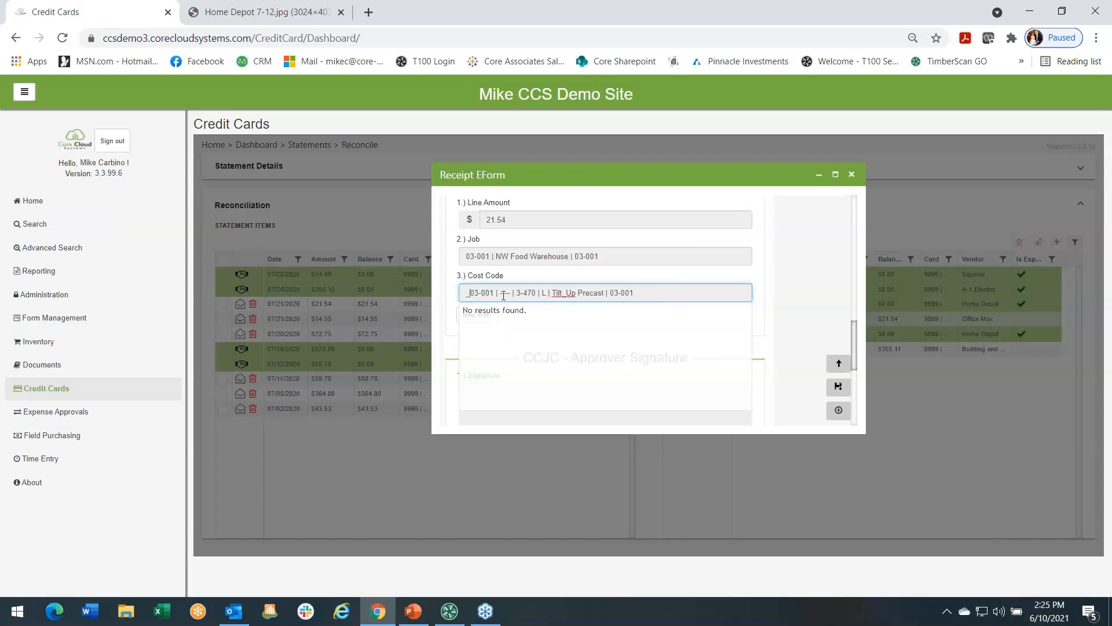
key(BackSpace)
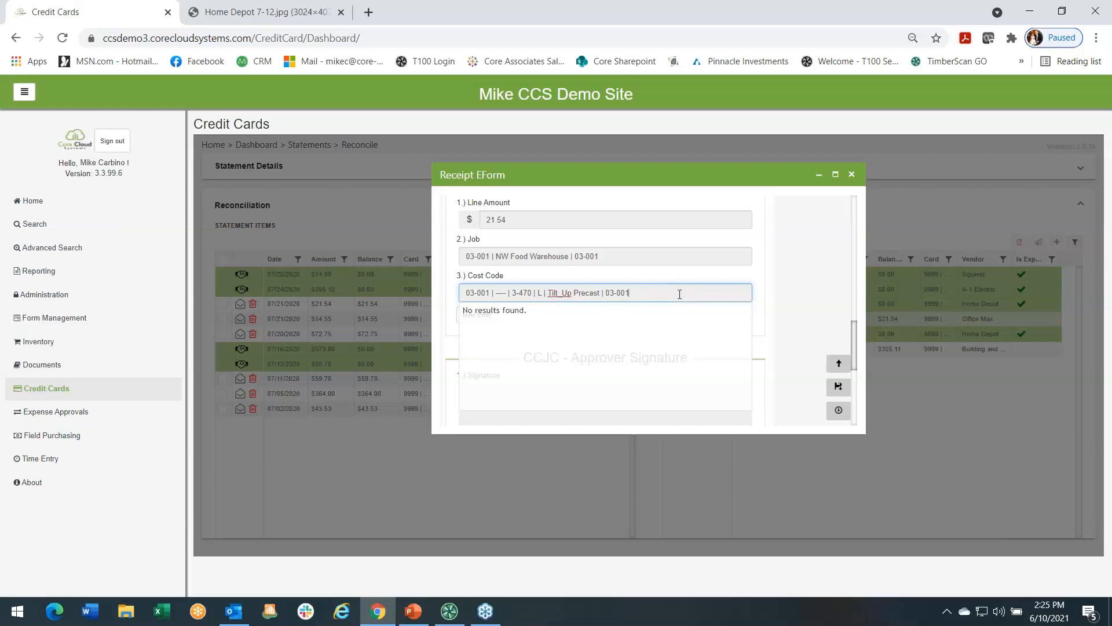
drag(651, 172, 588, 174)
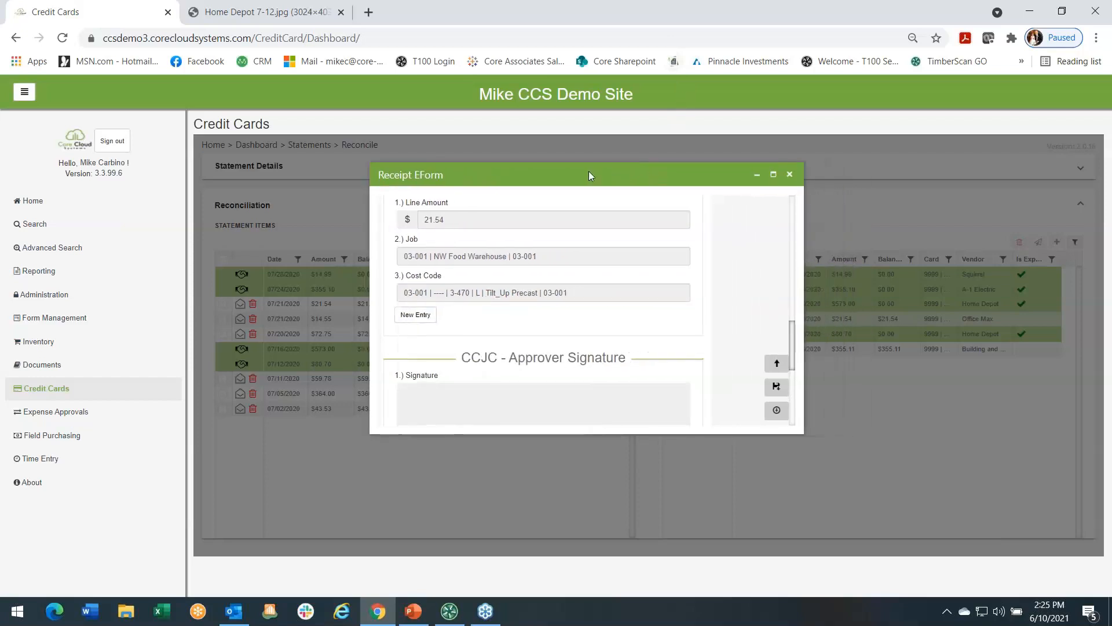
click(791, 176)
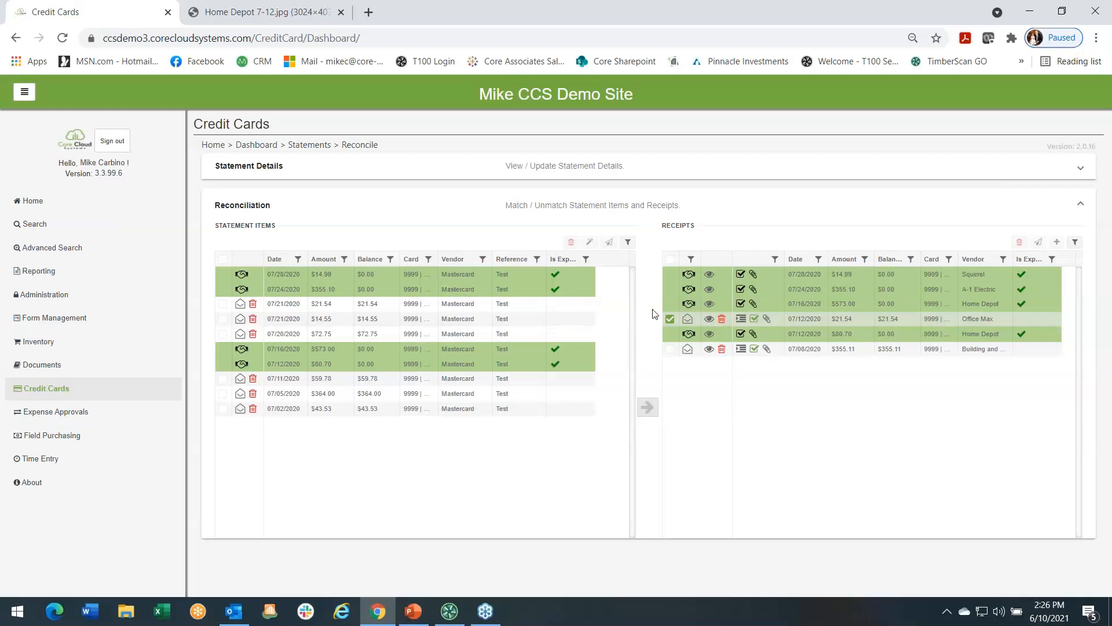
Step: Clear the selection of the Office Max receipt and glance at the Home Depot 7-12.jpg image before returning to the reconciliation
click(670, 319)
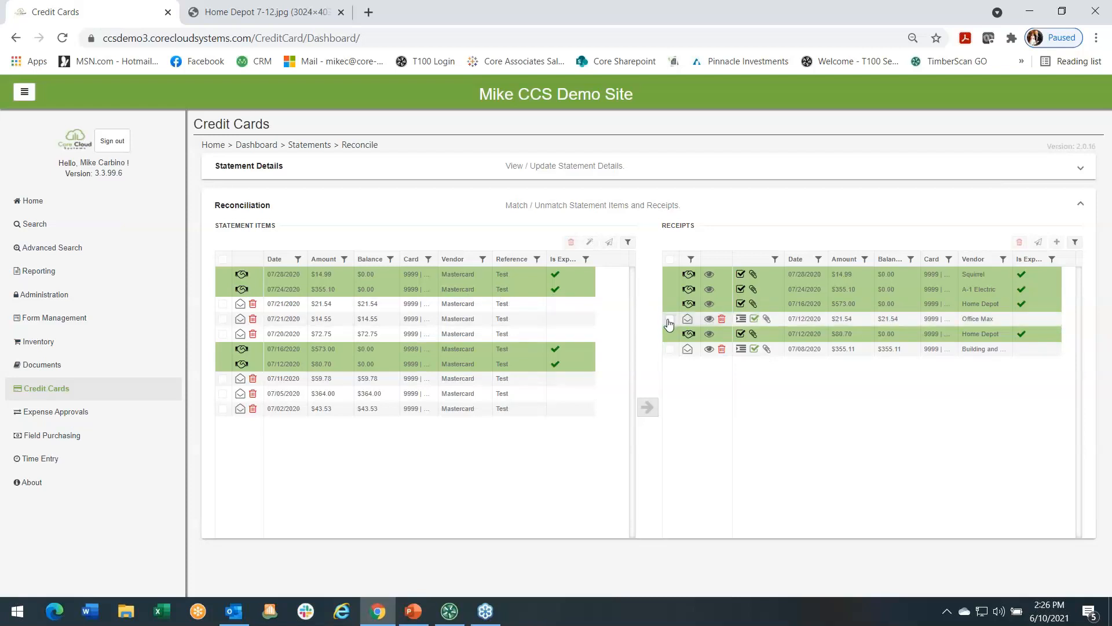
mouse_move(709, 323)
click(300, 19)
click(107, 20)
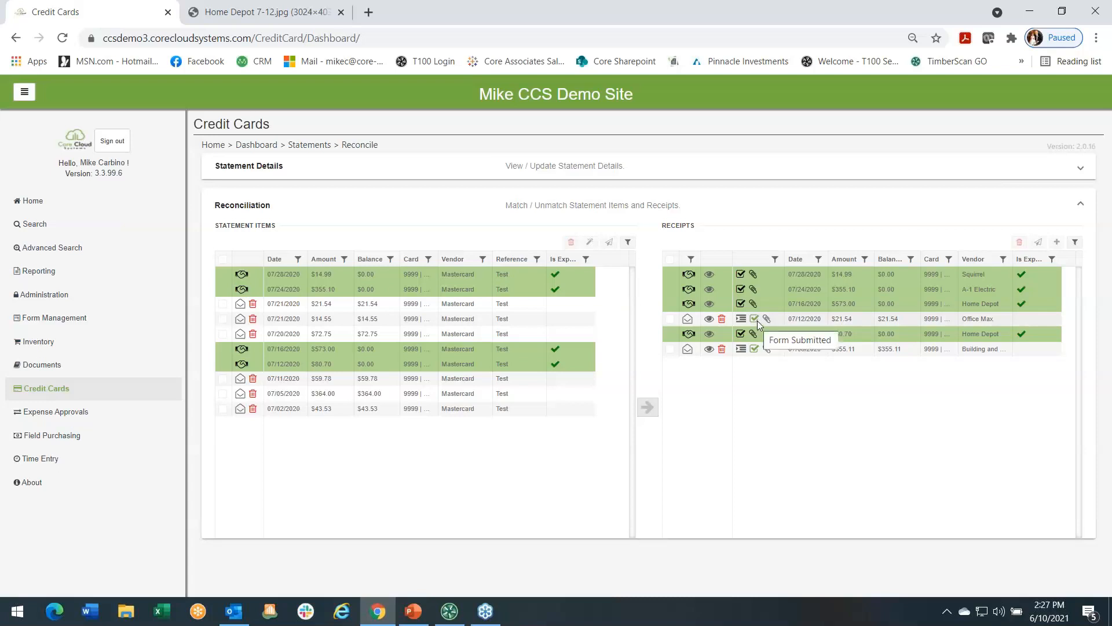
Step: Review the BOA Mastercard statement details, check the reconciliation list again, and reopen the statement details
click(598, 168)
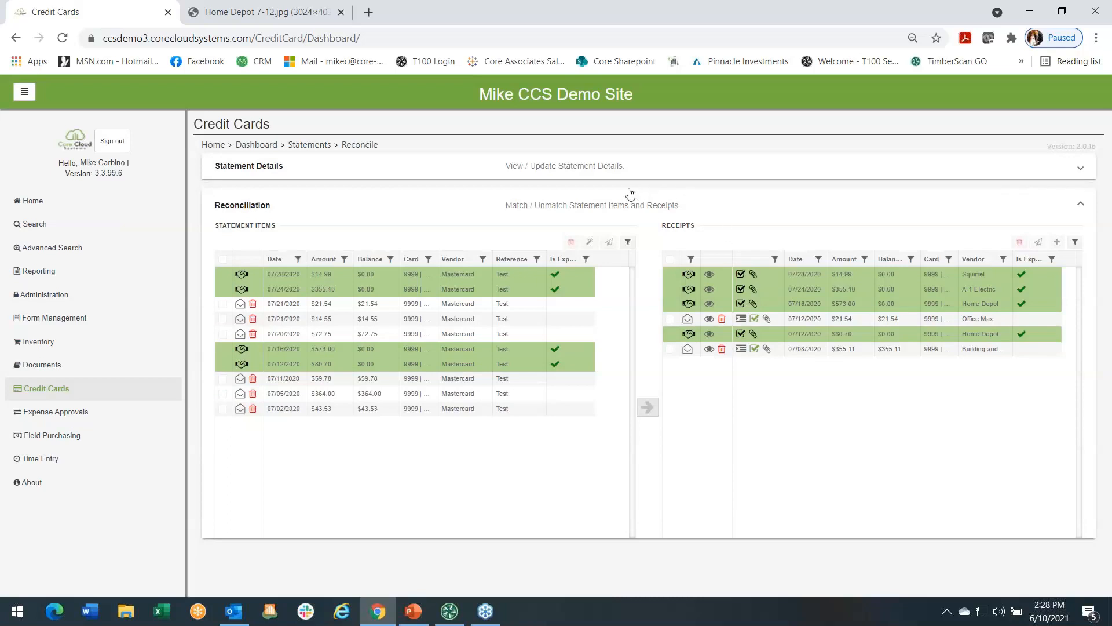
click(586, 169)
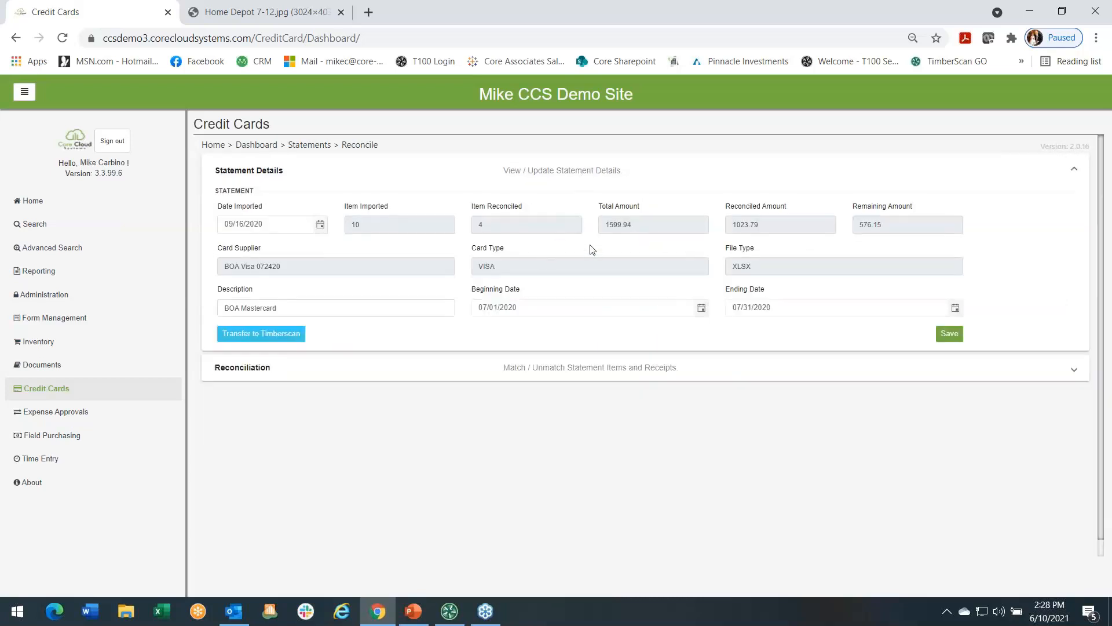
click(304, 368)
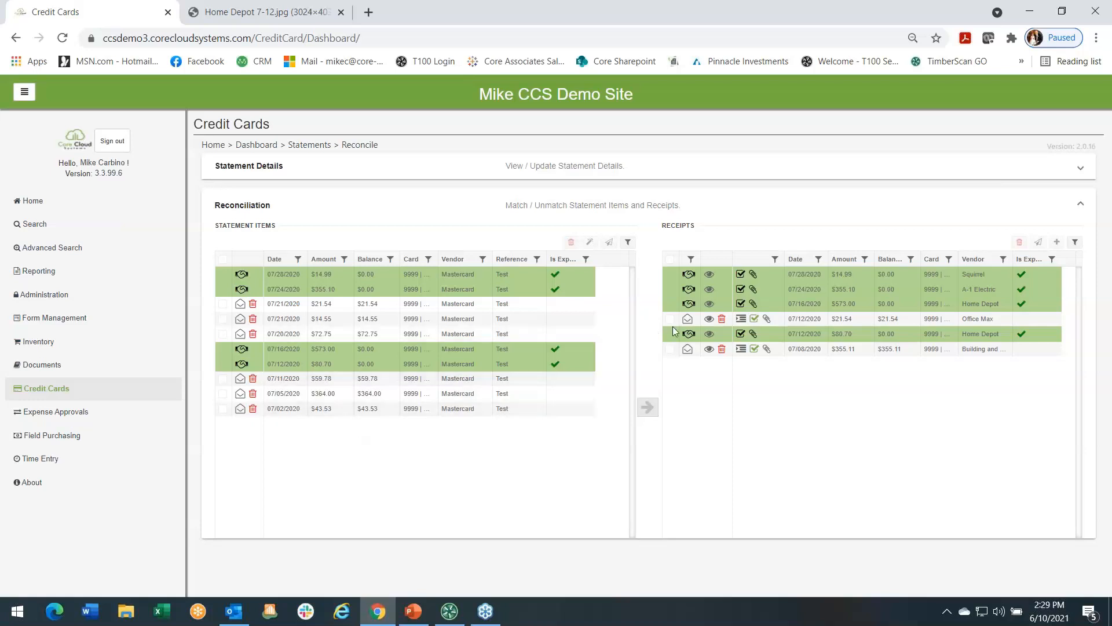
mouse_move(725, 313)
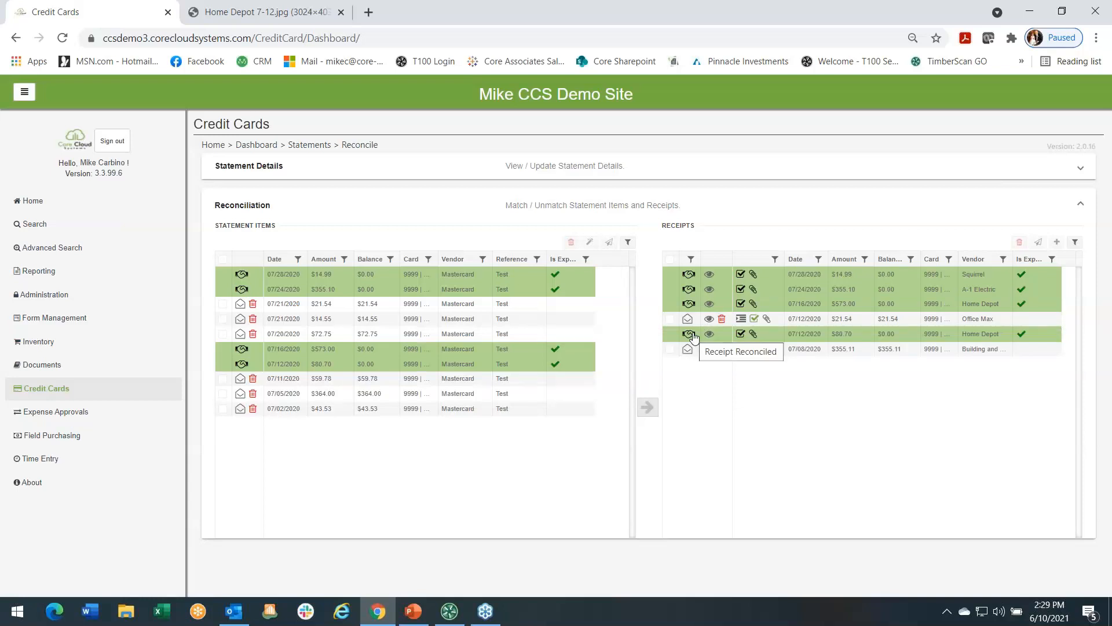
click(548, 172)
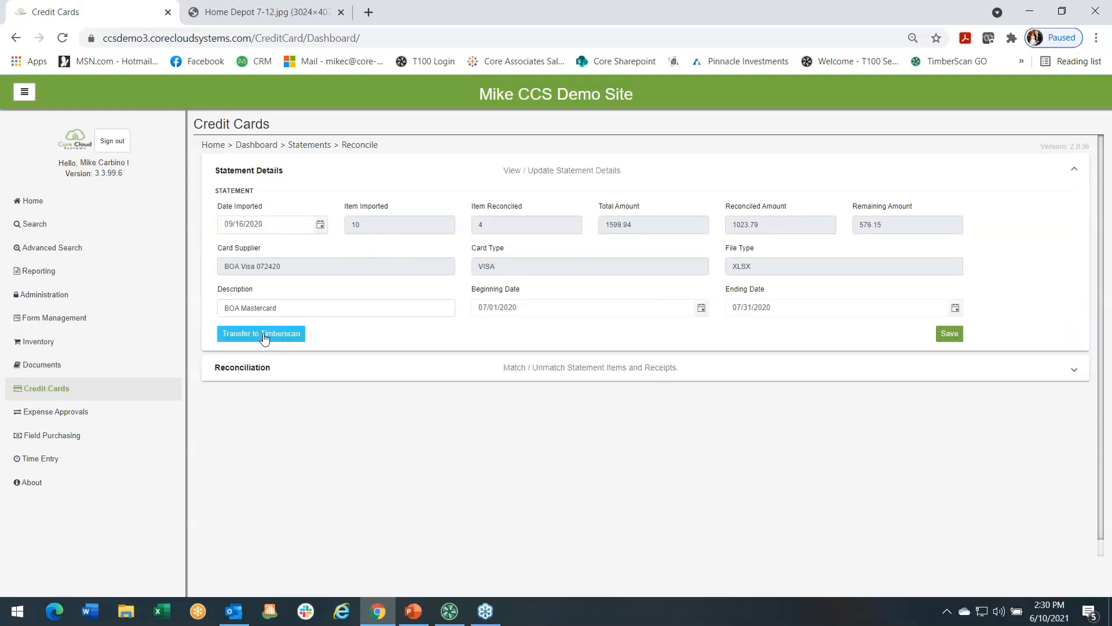
Step: Switch to TimberScan and open the current folder's primary invoices for invoice entry
click(450, 611)
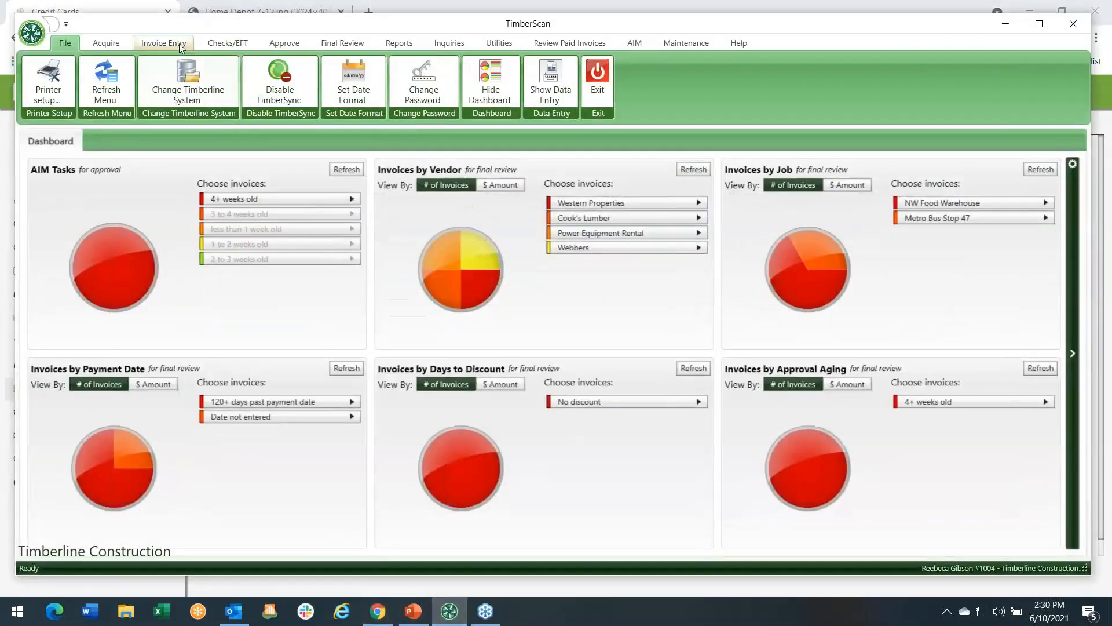
click(171, 43)
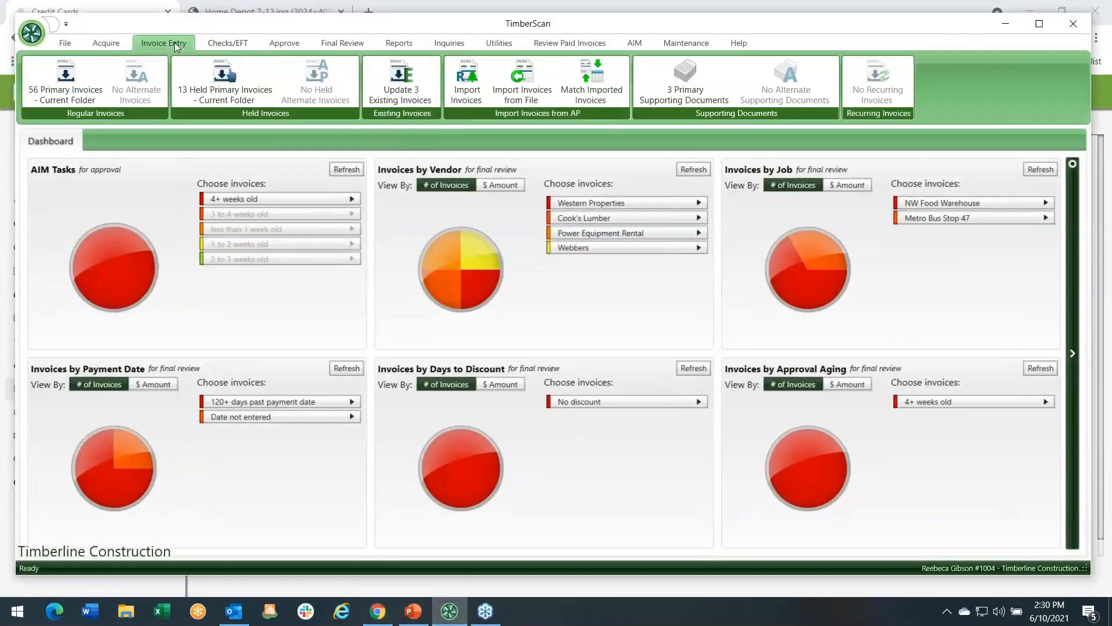
click(57, 87)
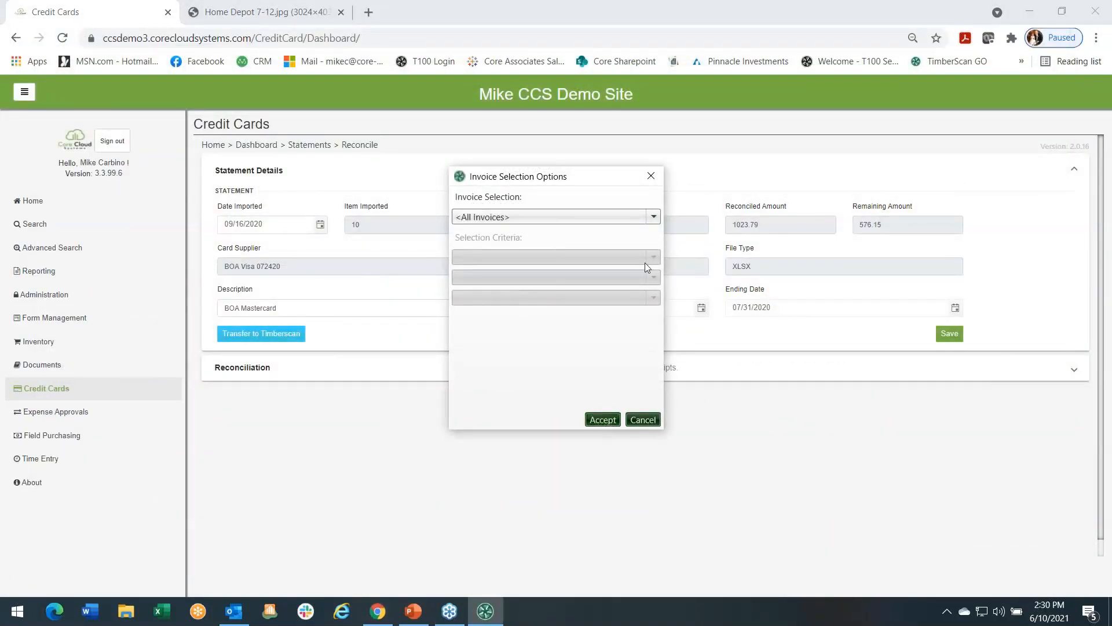
Step: Limit the invoice selection to the specific vendor 2302 - Western Properties and load its invoices
click(652, 217)
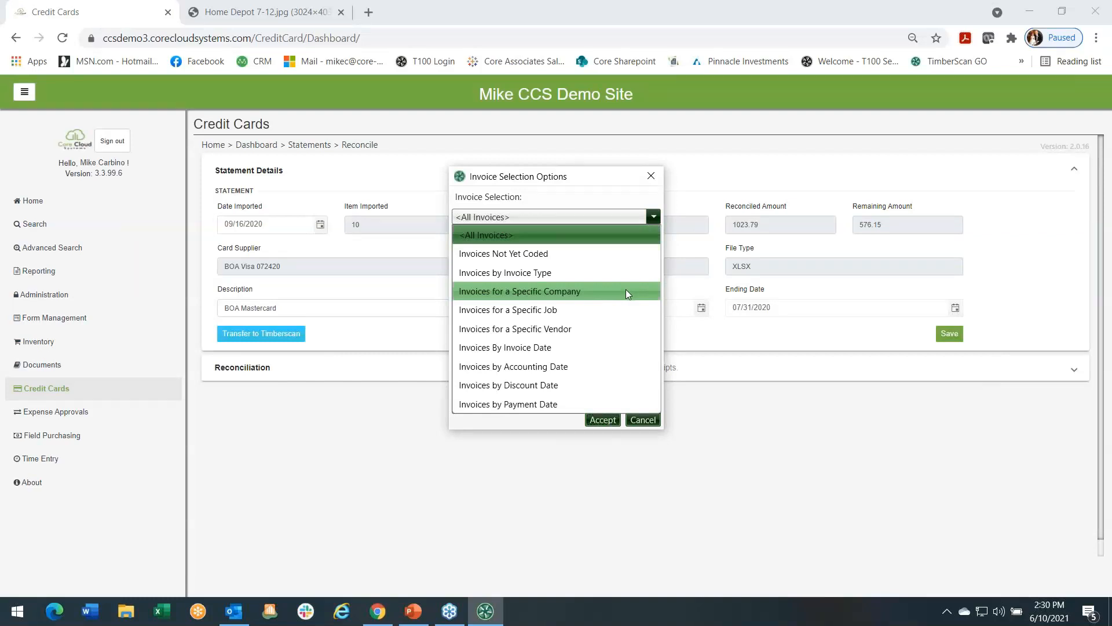
click(603, 329)
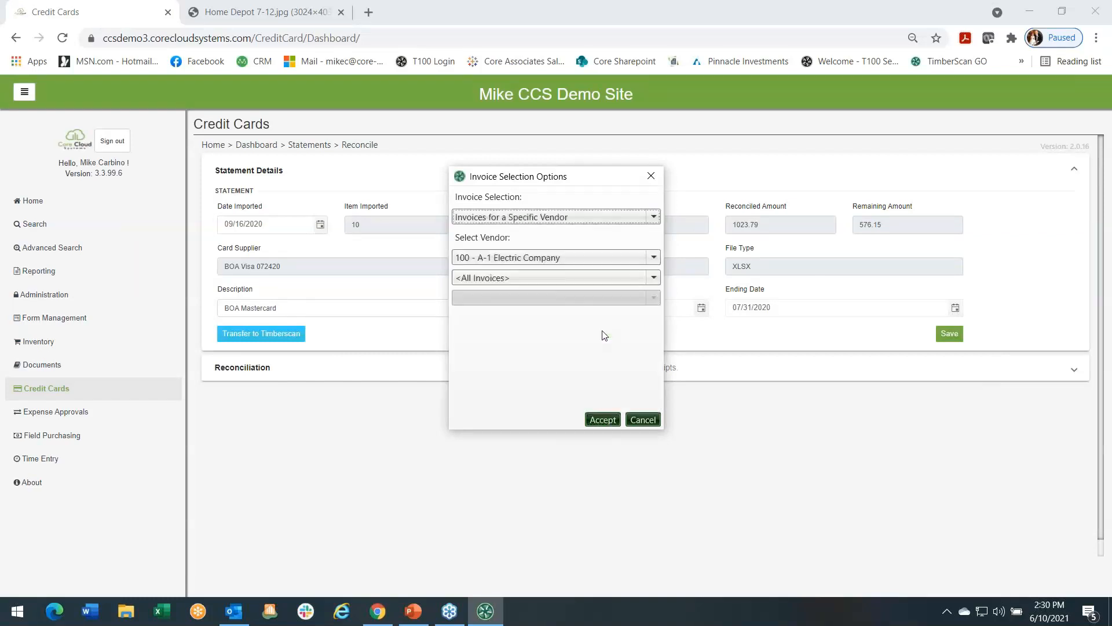
click(653, 258)
scroll(627, 315, down, 2)
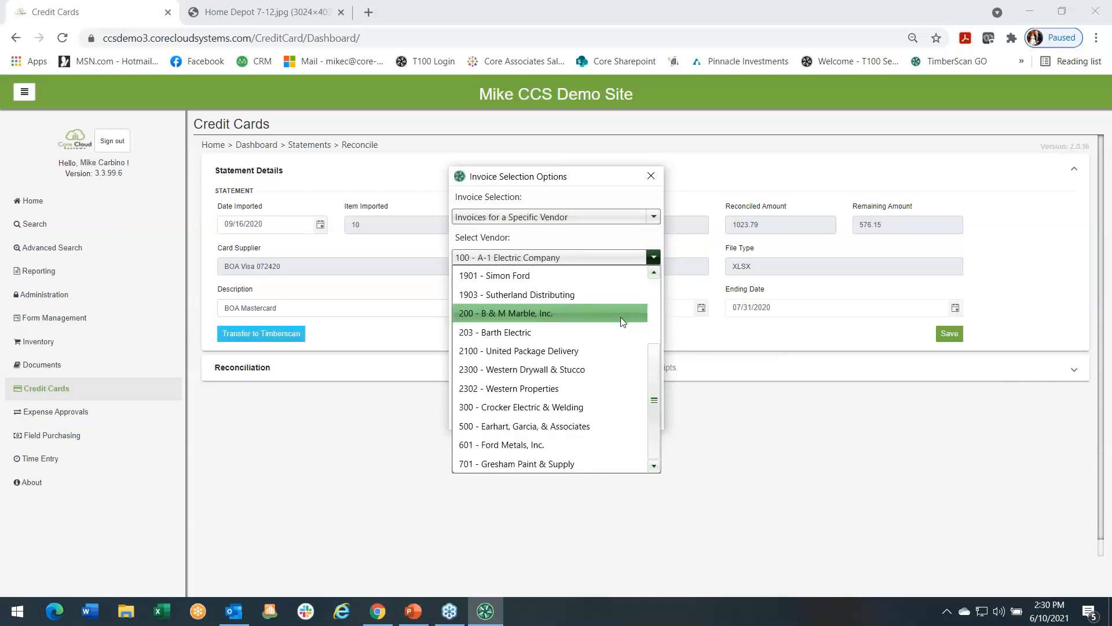
click(543, 390)
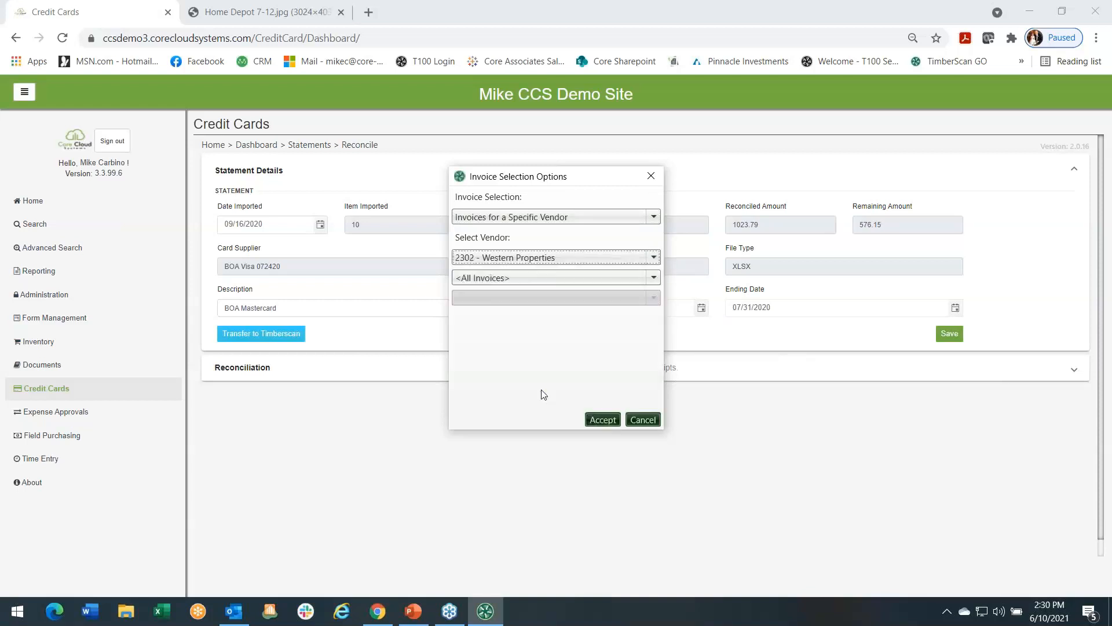
click(602, 420)
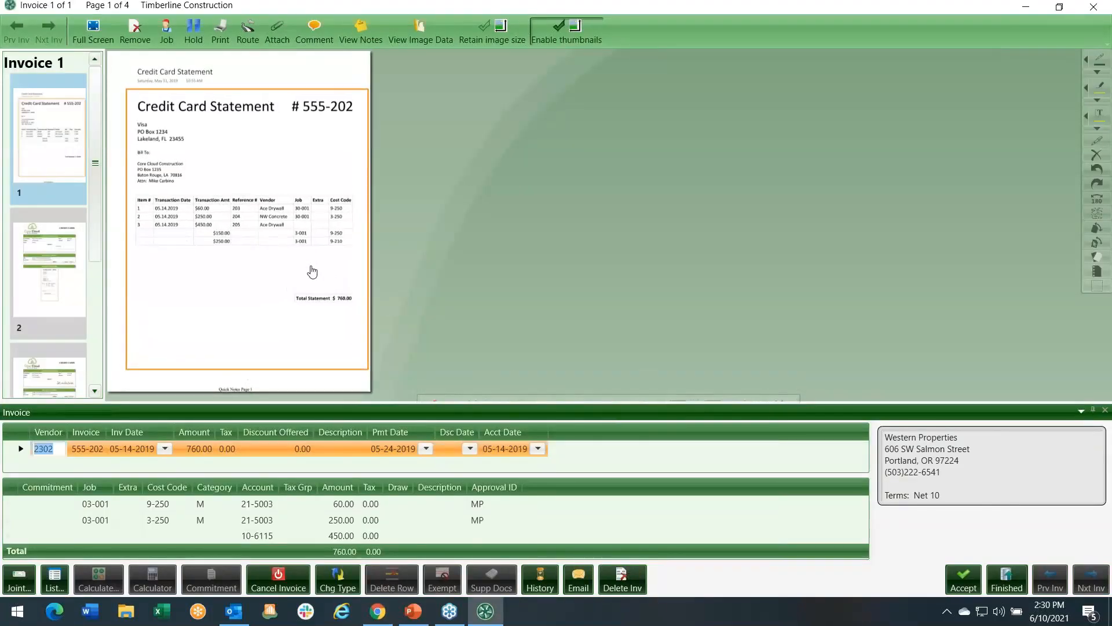
Step: Review credit card statement invoice 555-202, its receipt pages 2 and 3, and the job cost coding of its distribution lines
scroll(305, 259, up, 3)
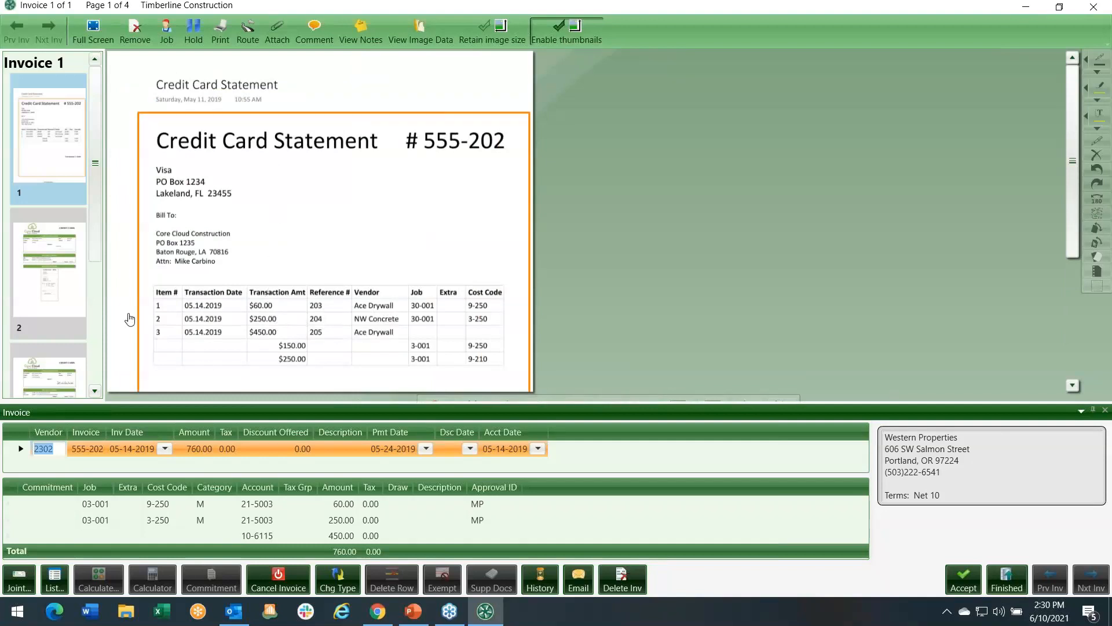
click(50, 287)
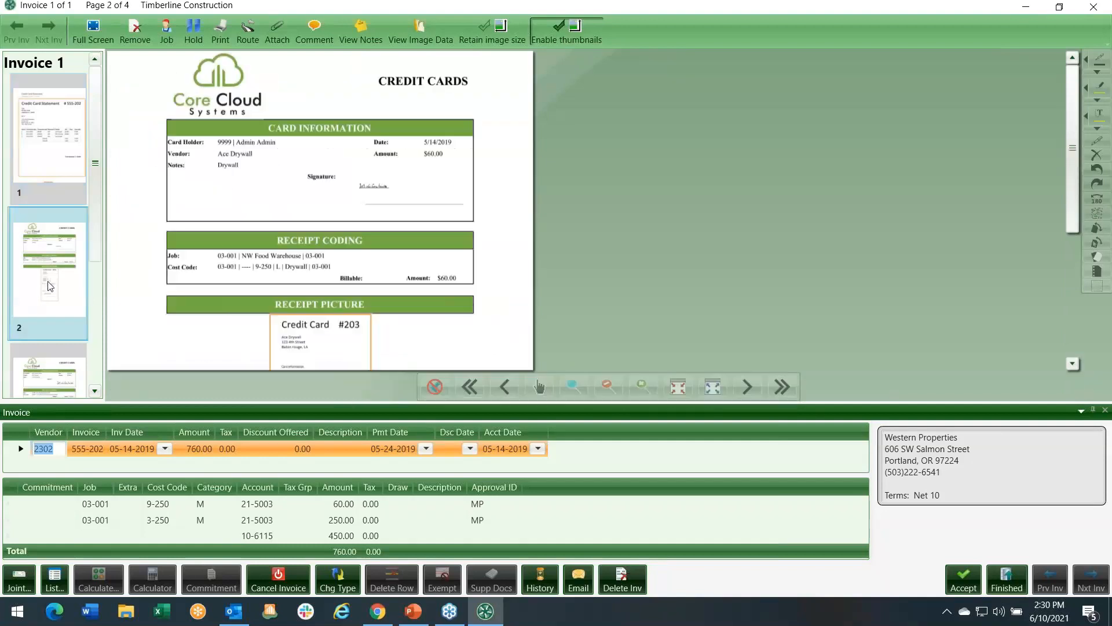
click(62, 379)
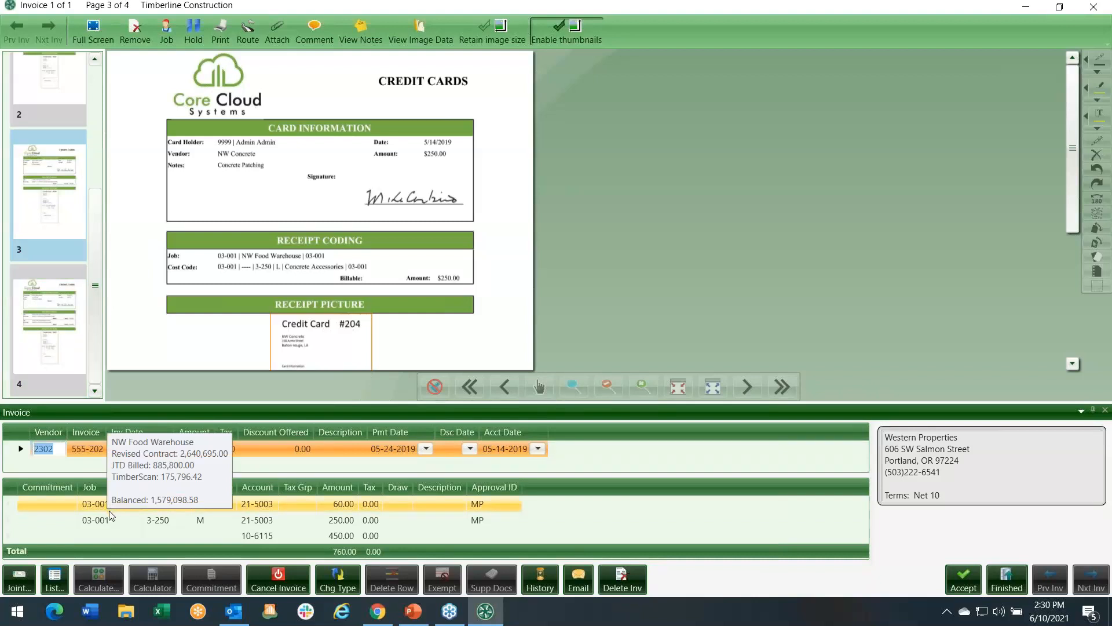
mouse_move(108, 520)
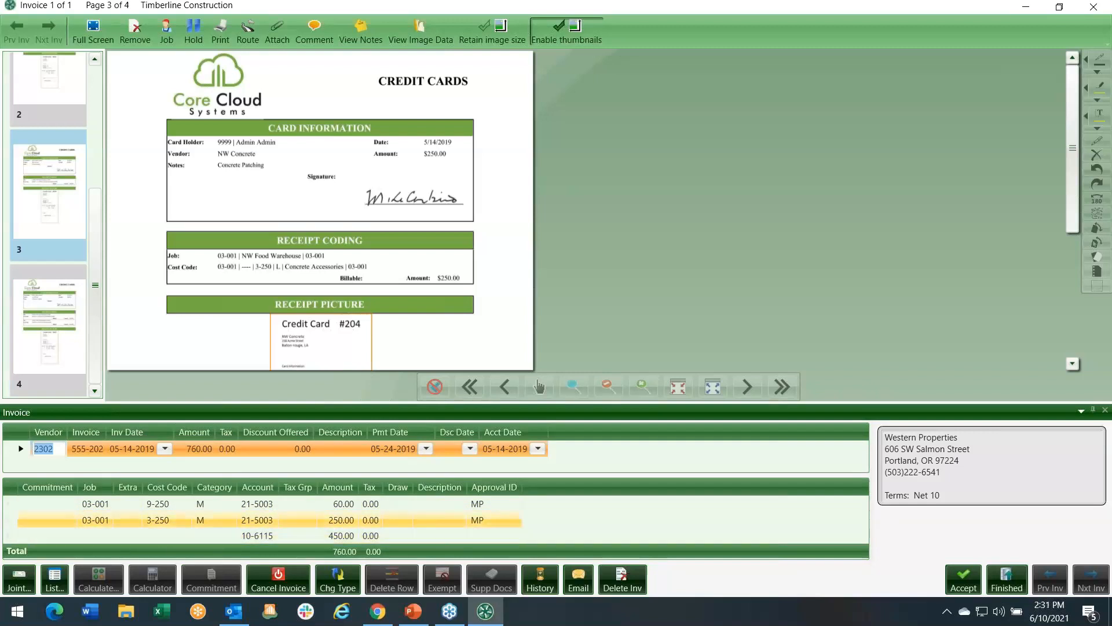
mouse_move(200, 523)
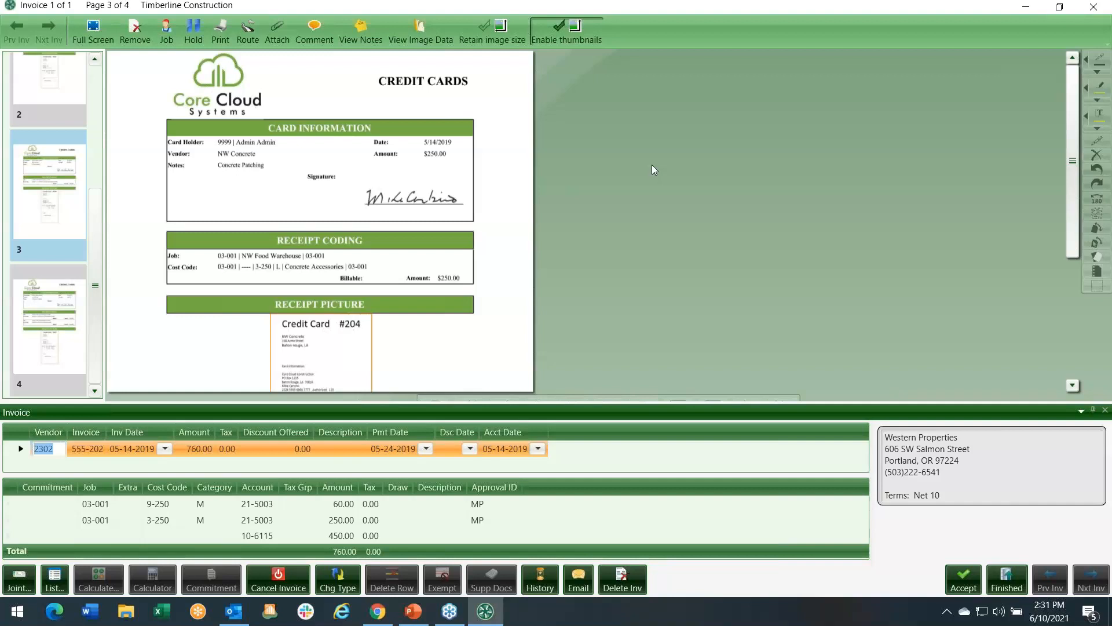
Step: Switch to the Core Cloud Systems site in Chrome and start a new Expense Report form from My Forms
click(378, 613)
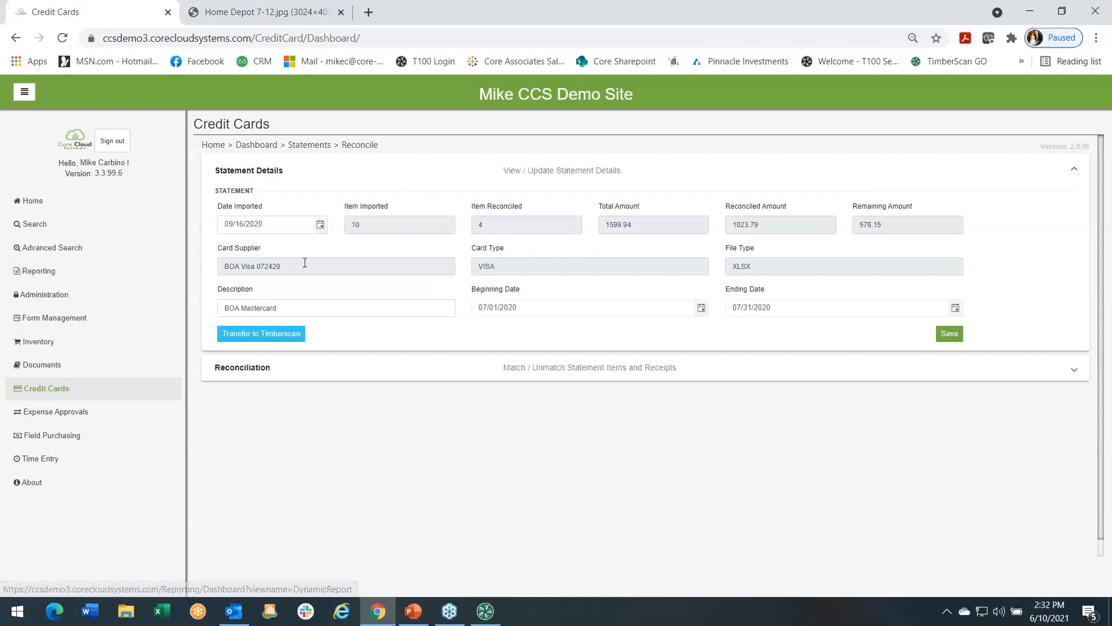
click(290, 368)
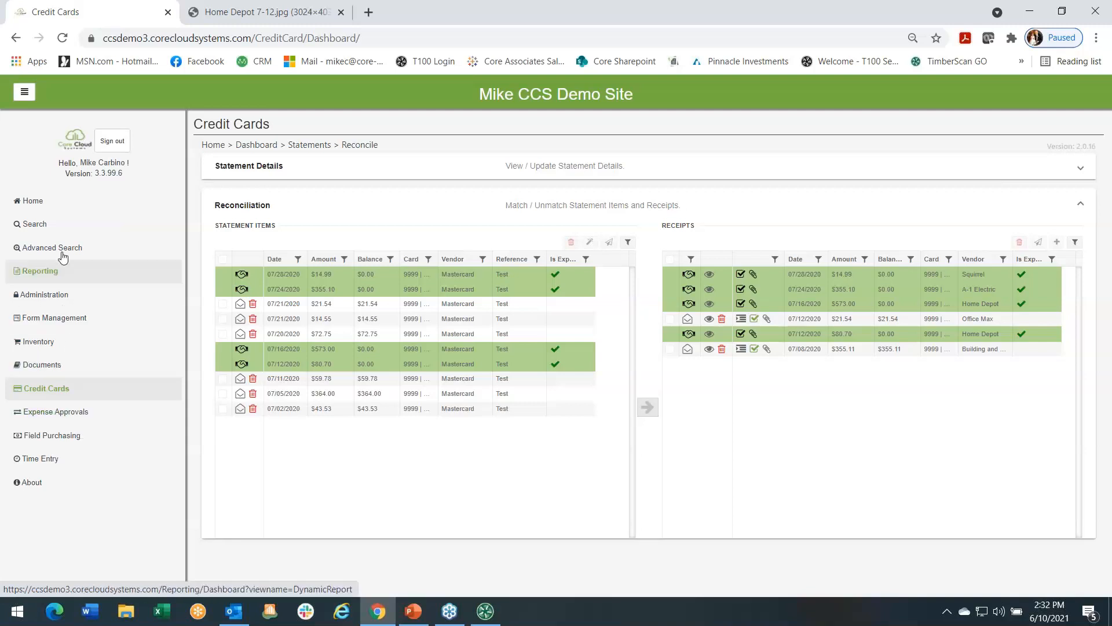
click(32, 203)
click(315, 190)
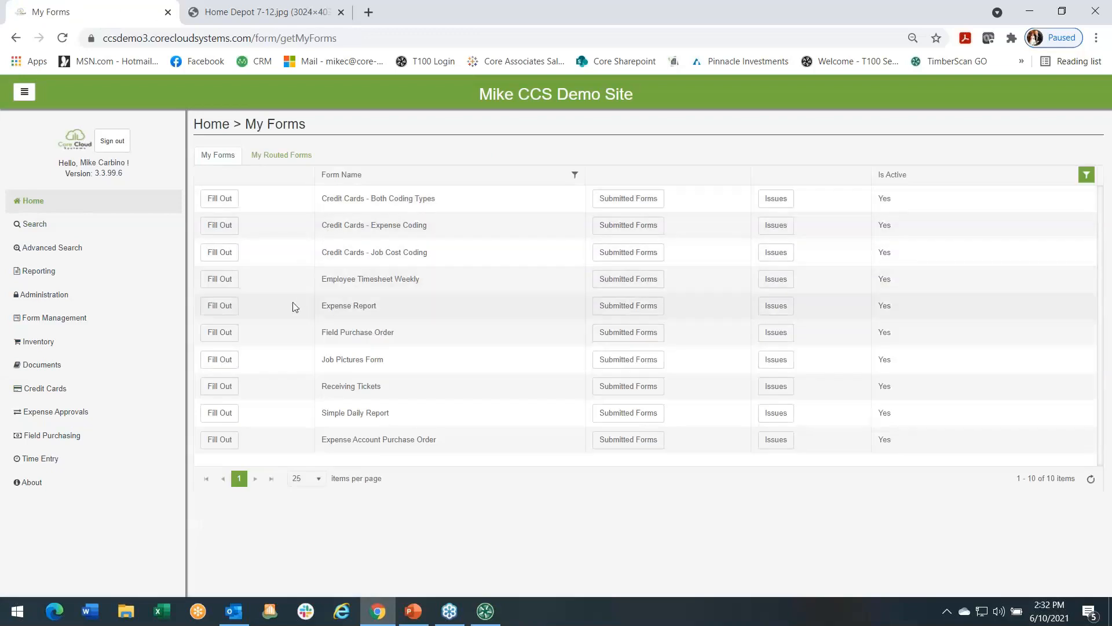
click(228, 307)
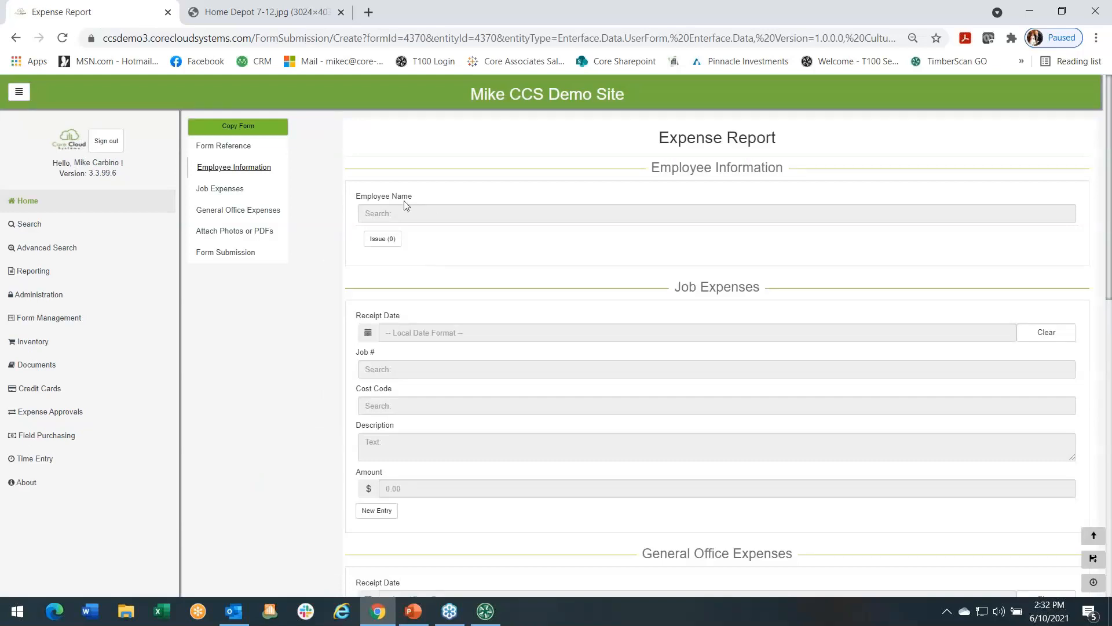
Step: Select employee 1004 for the expense report and set the job expense receipt date to 06/10/2021
click(378, 216)
text(_)
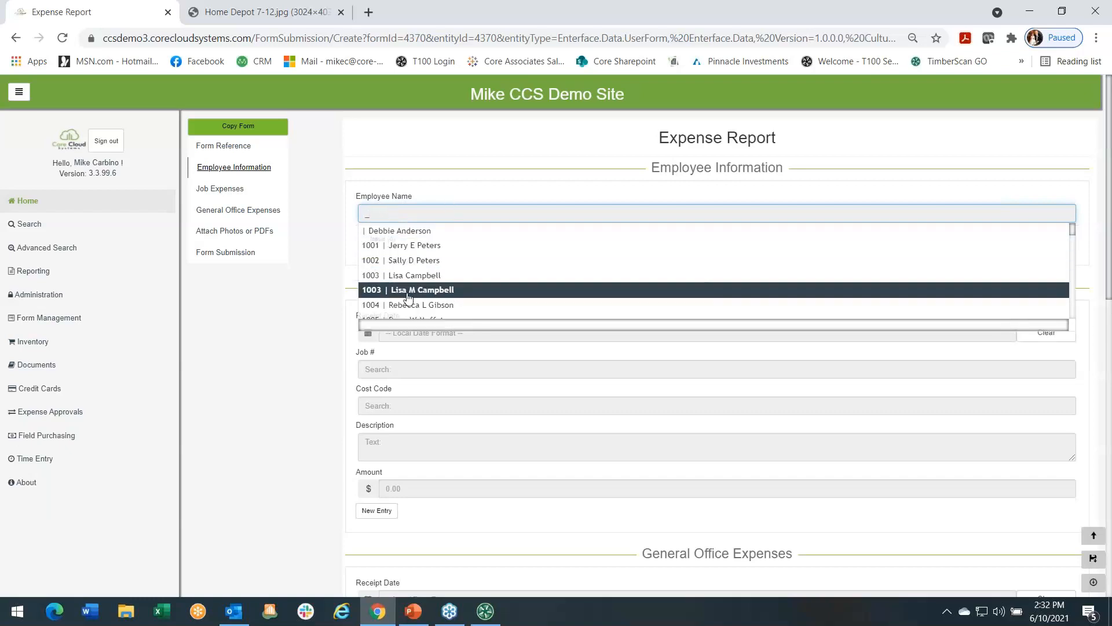
click(413, 305)
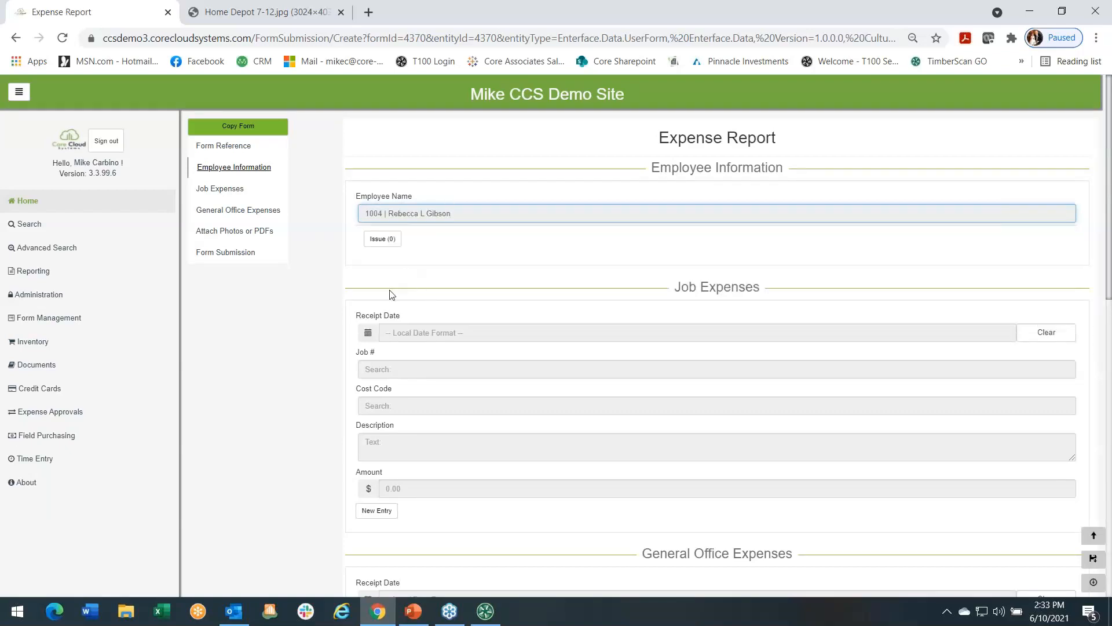
click(381, 333)
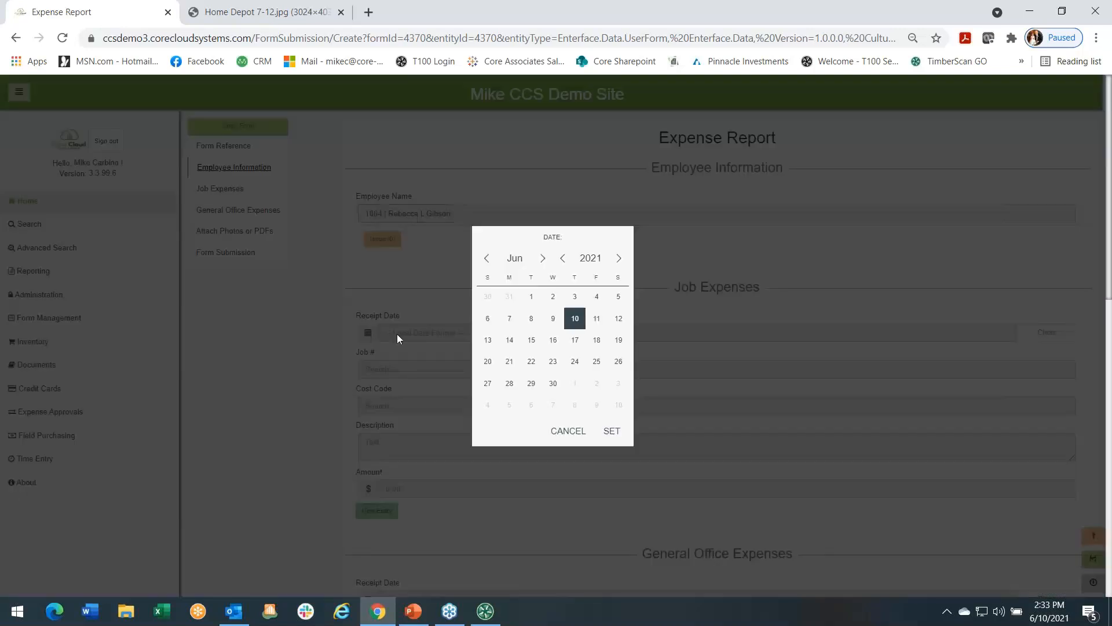
click(611, 431)
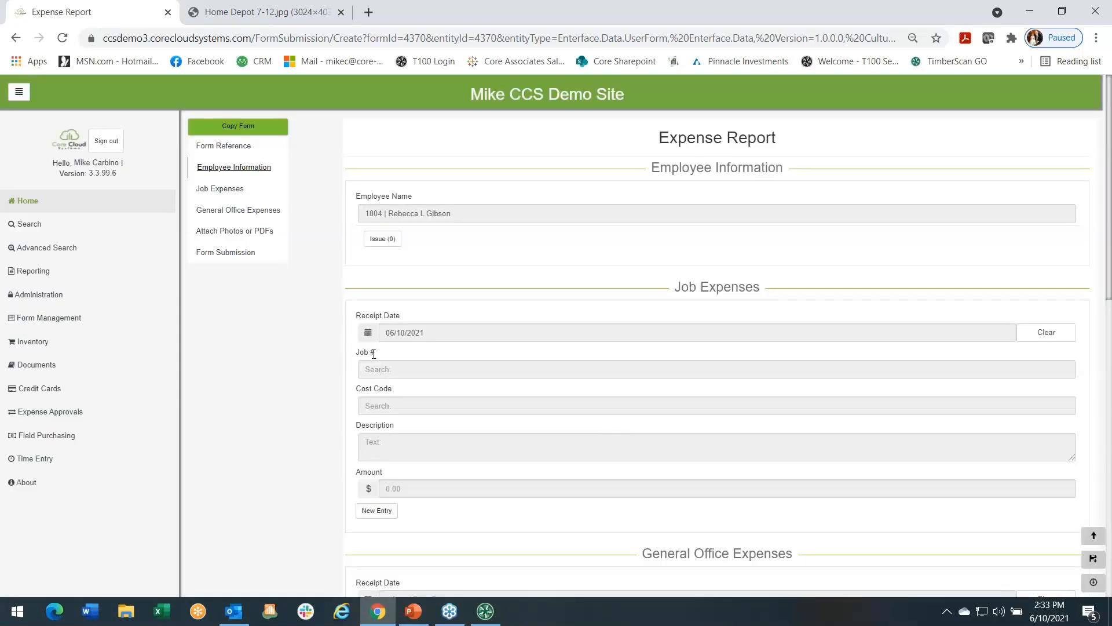
Step: Look over the expense report's job expense, general office expense, receipt attachment and form submission sections
scroll(444, 360, down, 5)
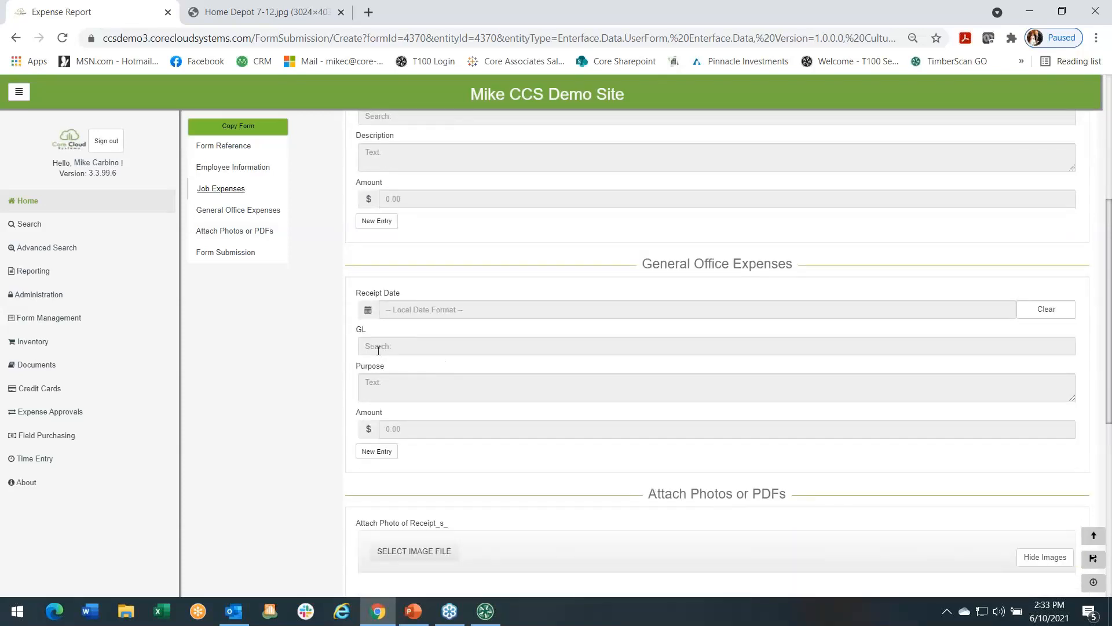
scroll(404, 407, down, 4)
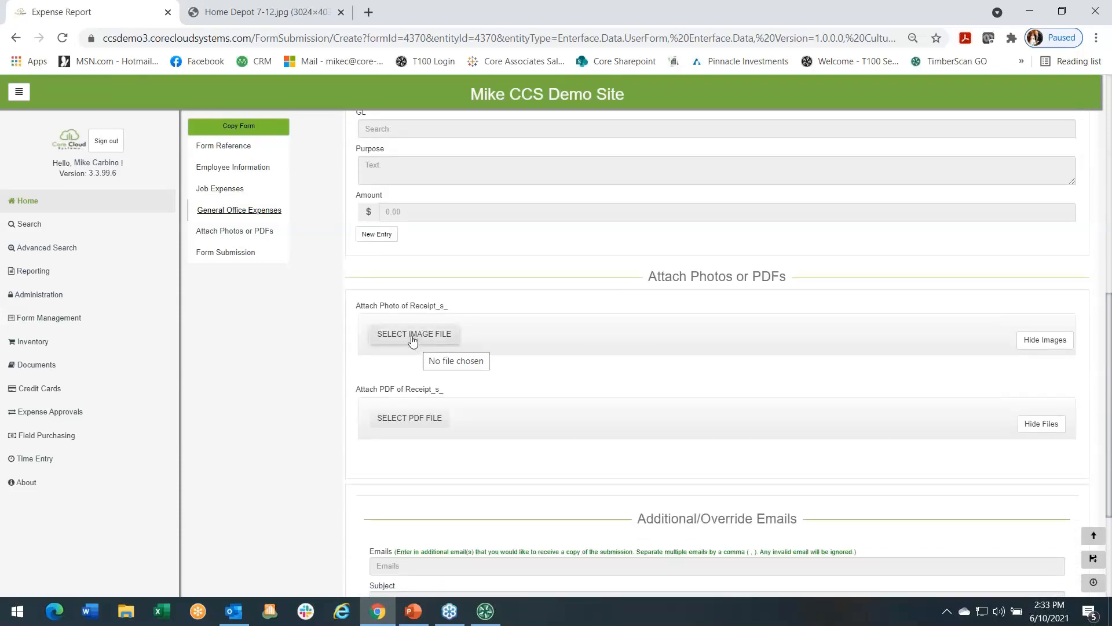
scroll(479, 385, down, 3)
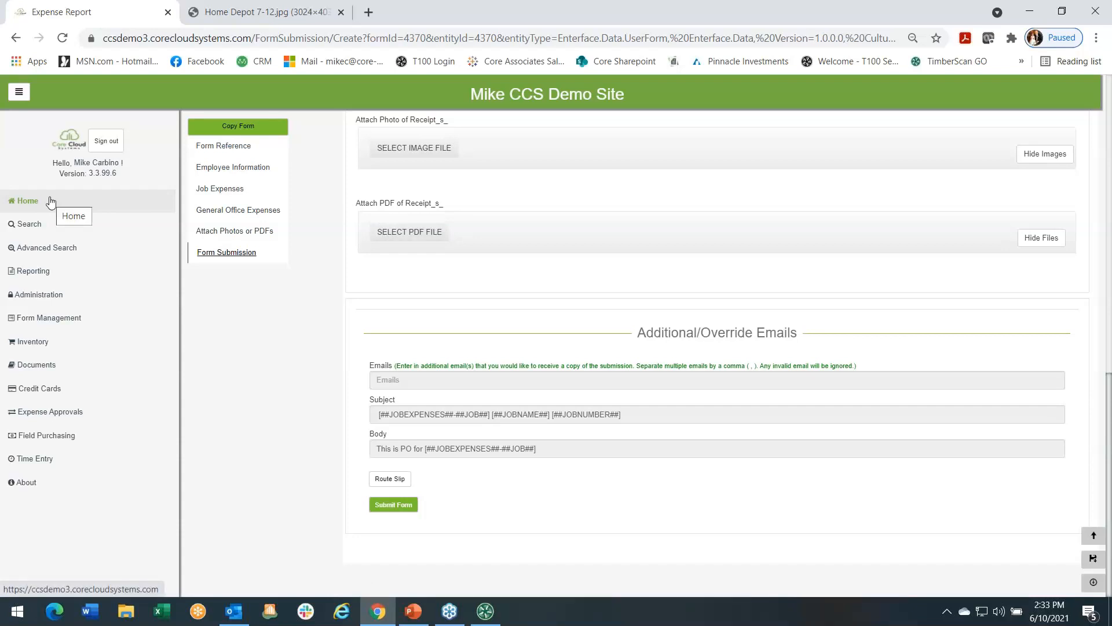
Step: Open the expense approvals, view the submitted form behind the Alpha Insulation expense, and return to the expense list's approval and transfer options
click(50, 421)
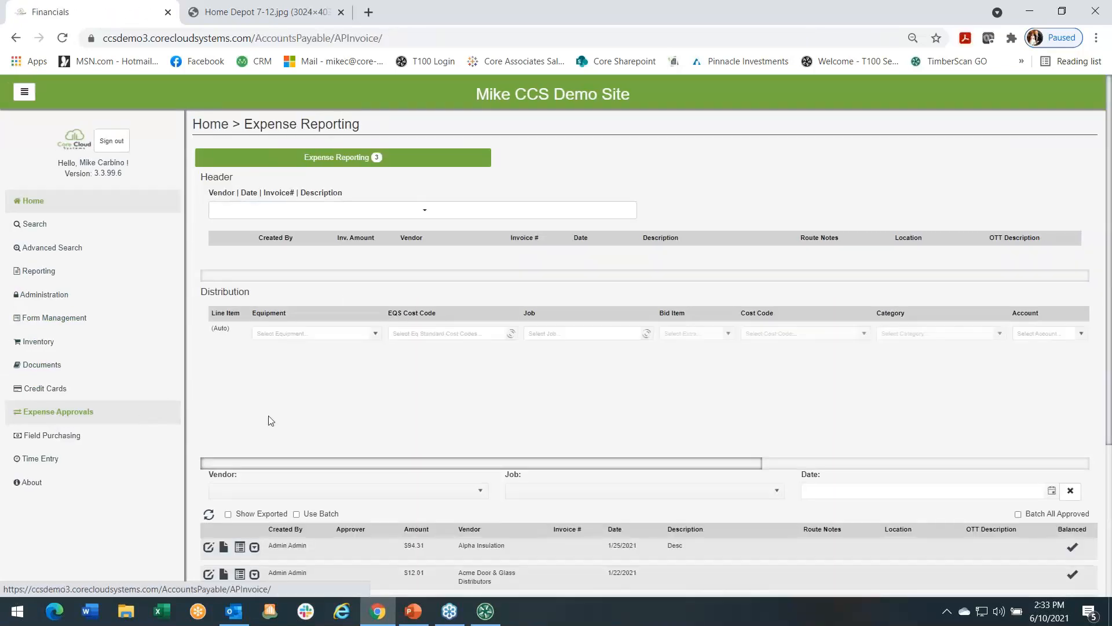
scroll(496, 401, down, 3)
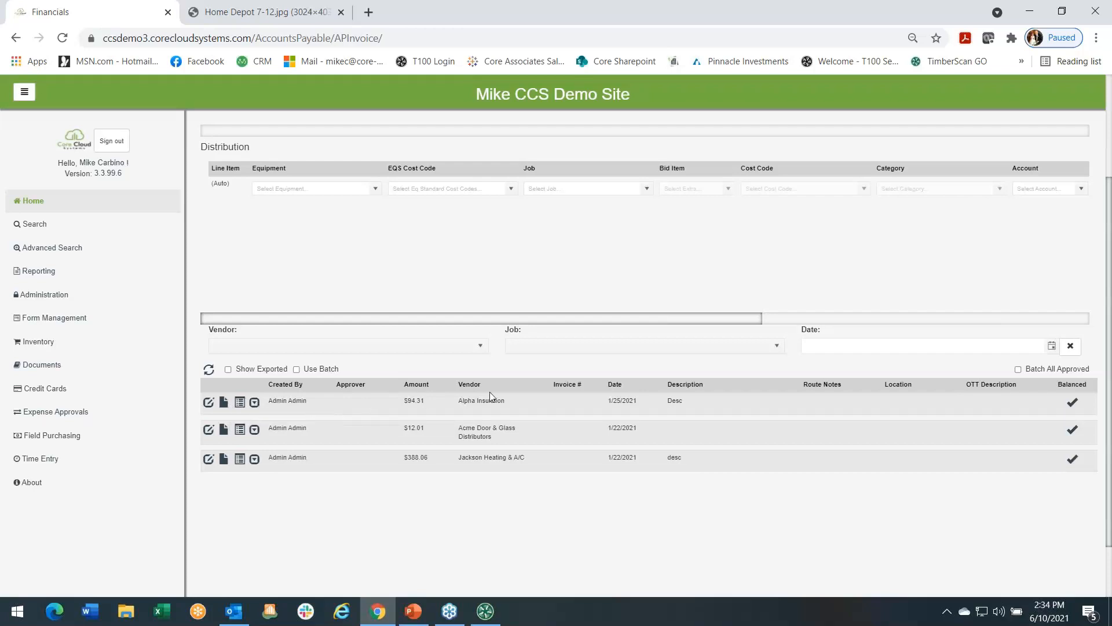
click(240, 402)
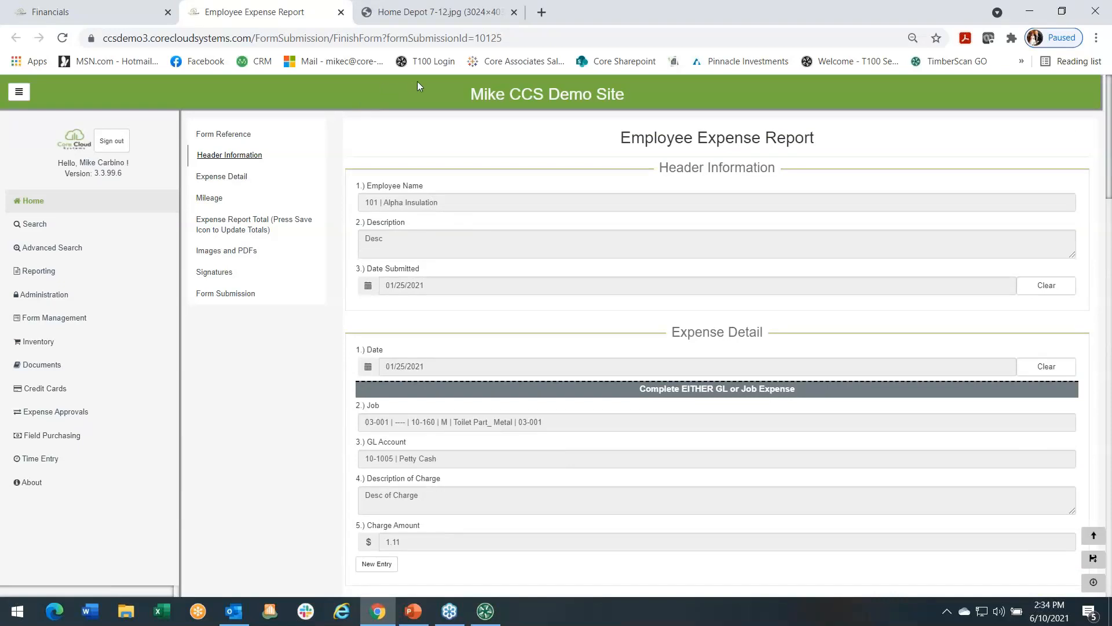
click(134, 12)
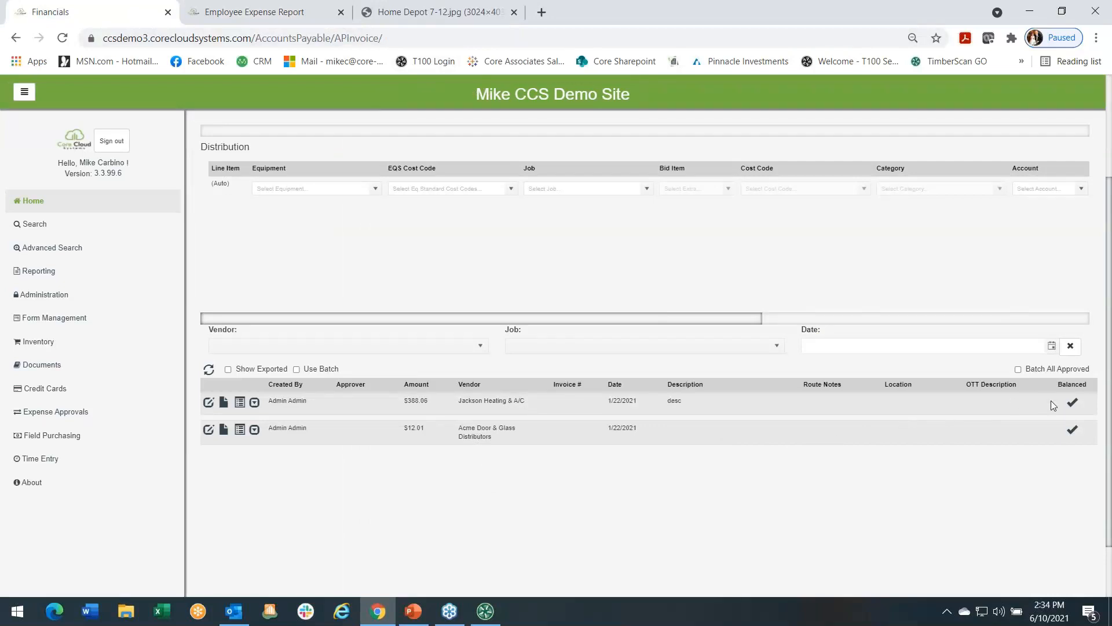
scroll(1054, 409, down, 2)
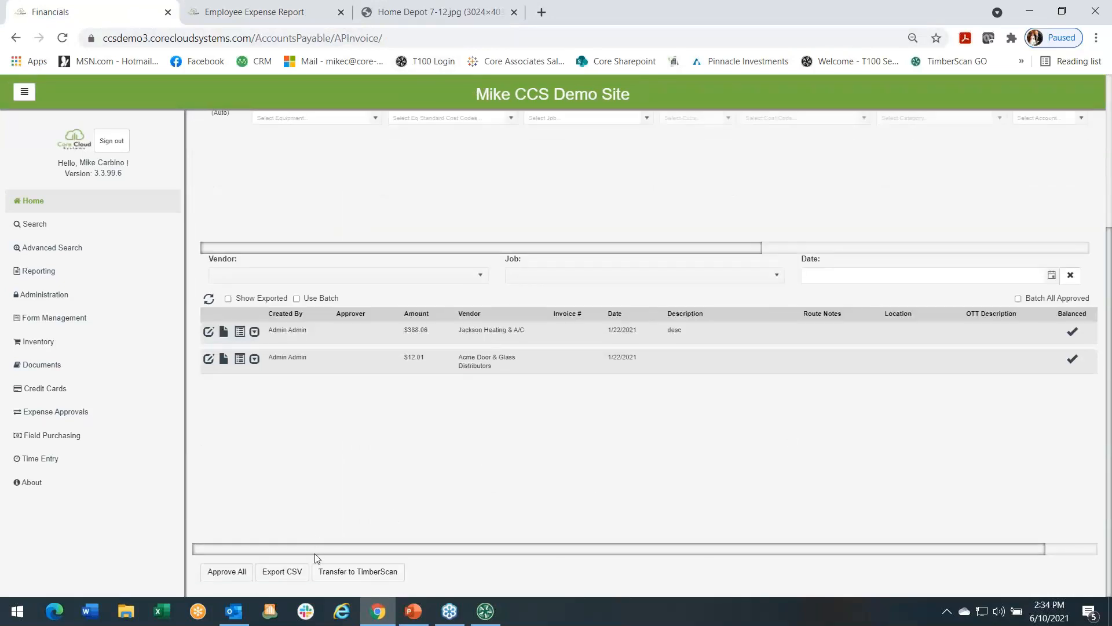